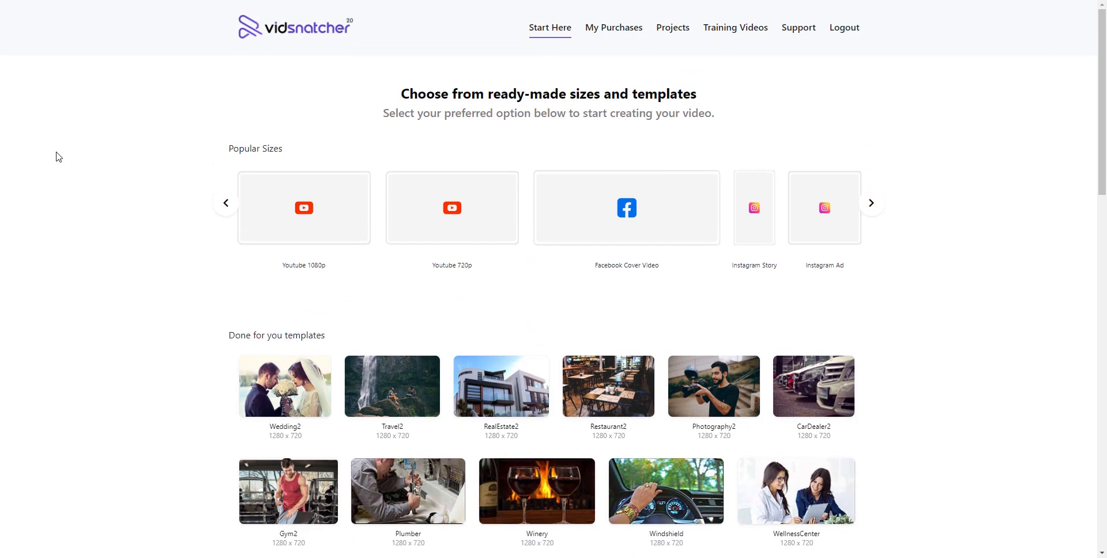
Play back the opening seconds of the existing project and look over its timeline layers
{"action": "left_click", "coordinate": [218, 212]}
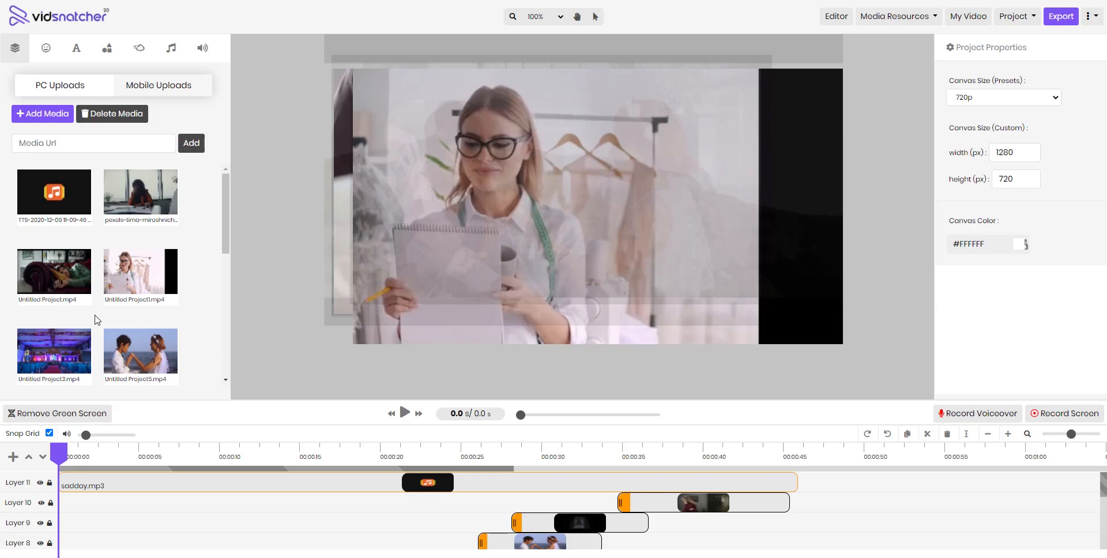
{"action": "left_click", "coordinate": [405, 413]}
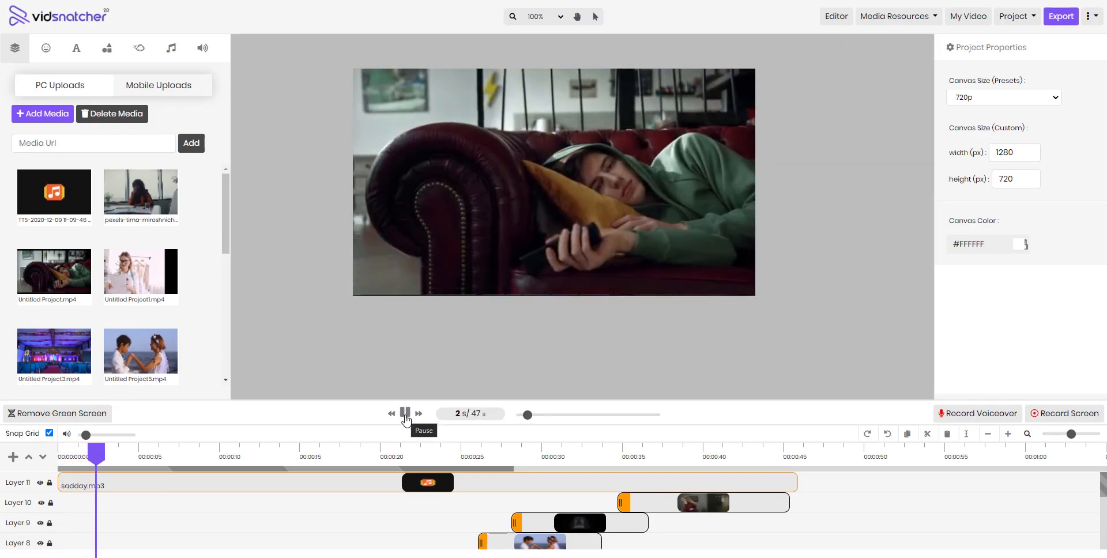
{"action": "left_click", "coordinate": [405, 413]}
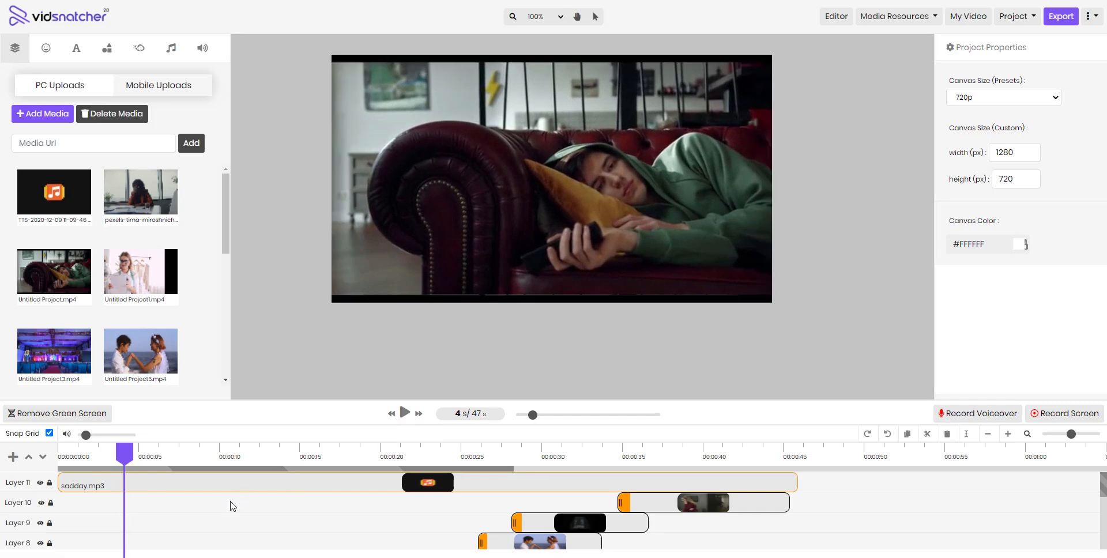
{"action": "scroll", "coordinate": [210, 532], "scroll_direction": "down", "scroll_amount": 3}
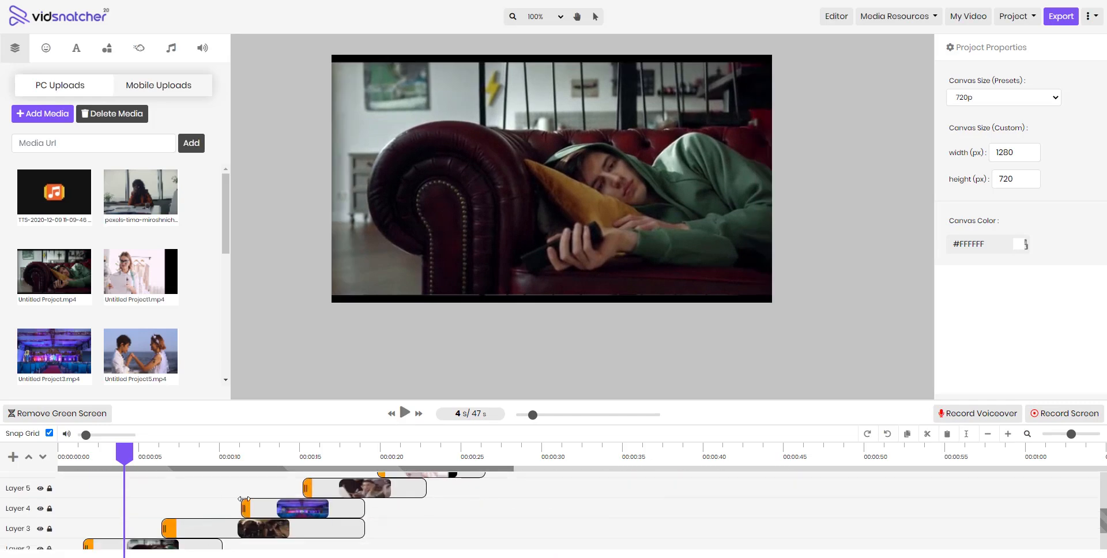
{"action": "scroll", "coordinate": [456, 508], "scroll_direction": "up", "scroll_amount": 3}
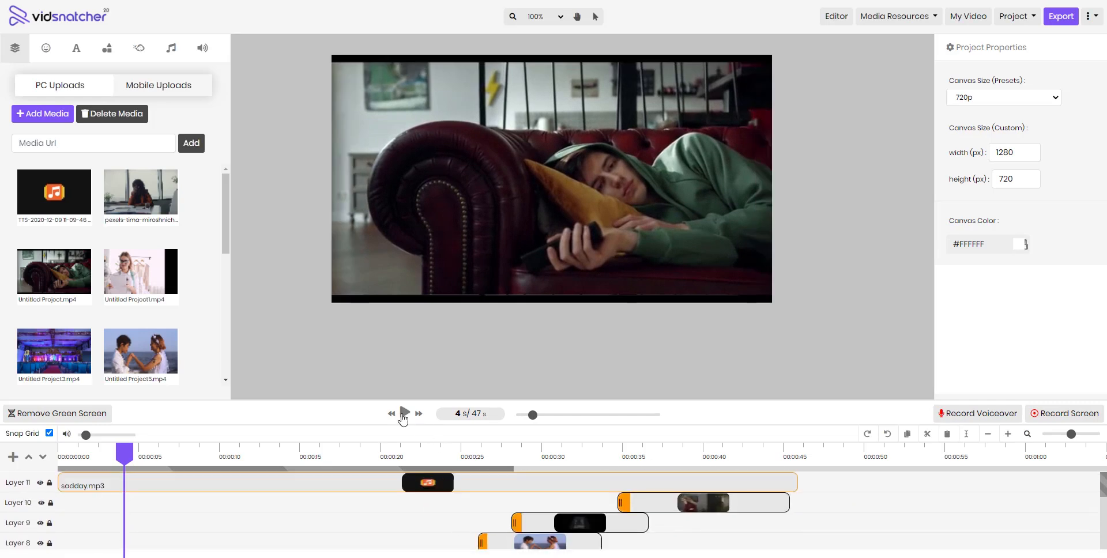
{"action": "left_click", "coordinate": [403, 414]}
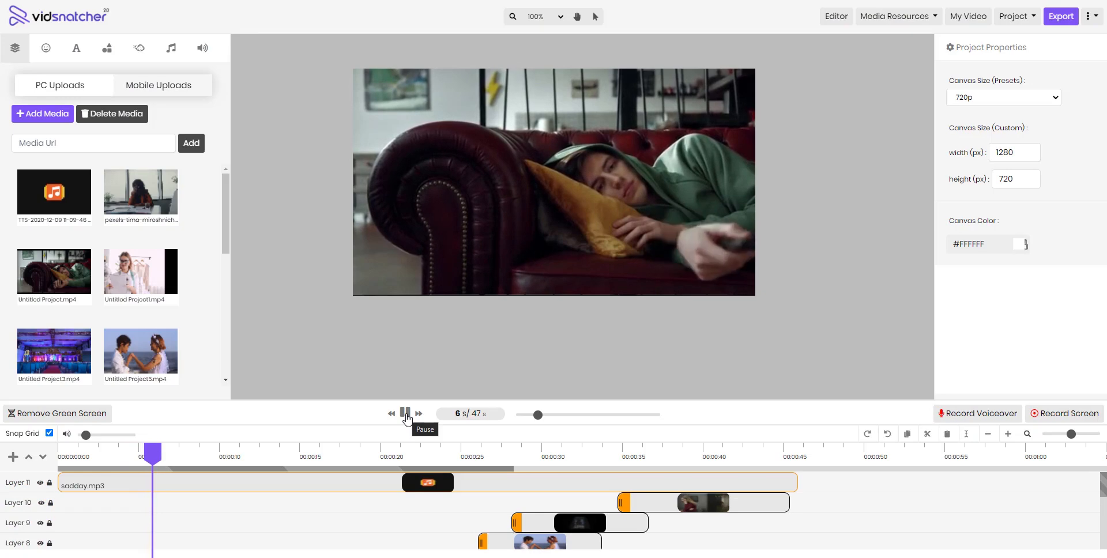
{"action": "left_click", "coordinate": [405, 414]}
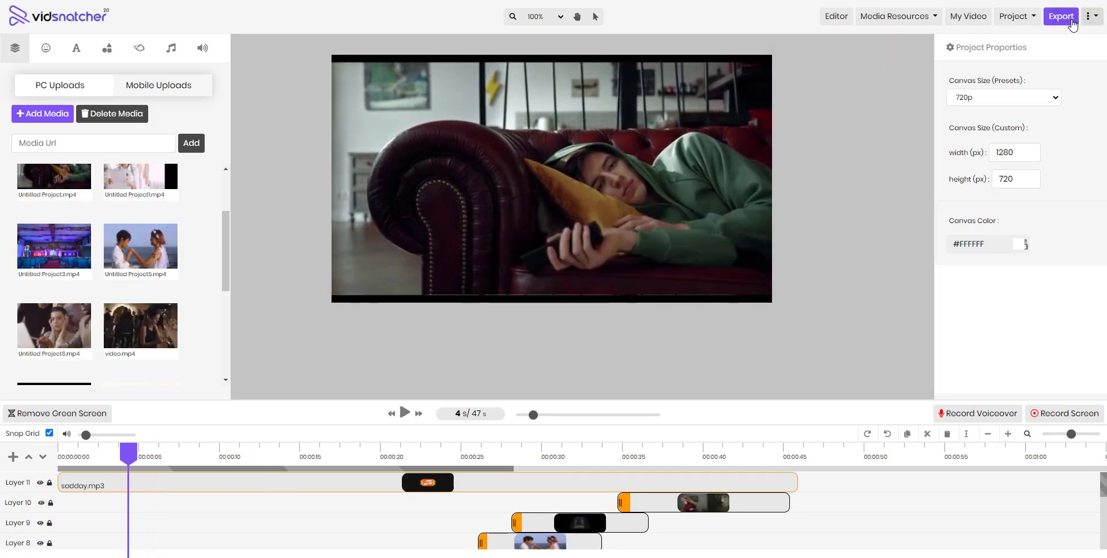
Import Photography2.jpg and the video of the woman on a green screen into the project media
{"action": "mouse_move", "coordinate": [162, 238]}
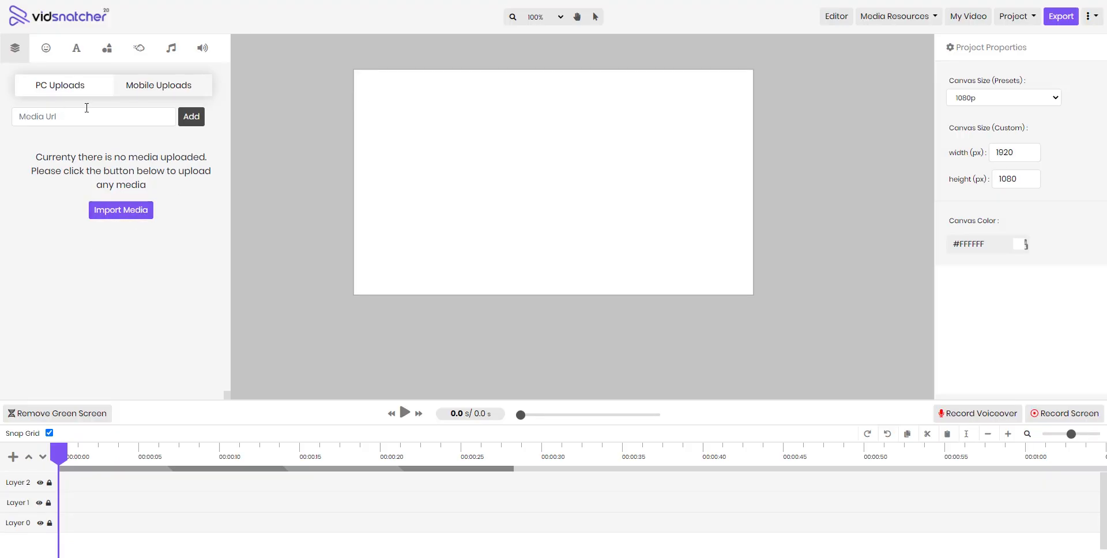
{"action": "left_click", "coordinate": [138, 212]}
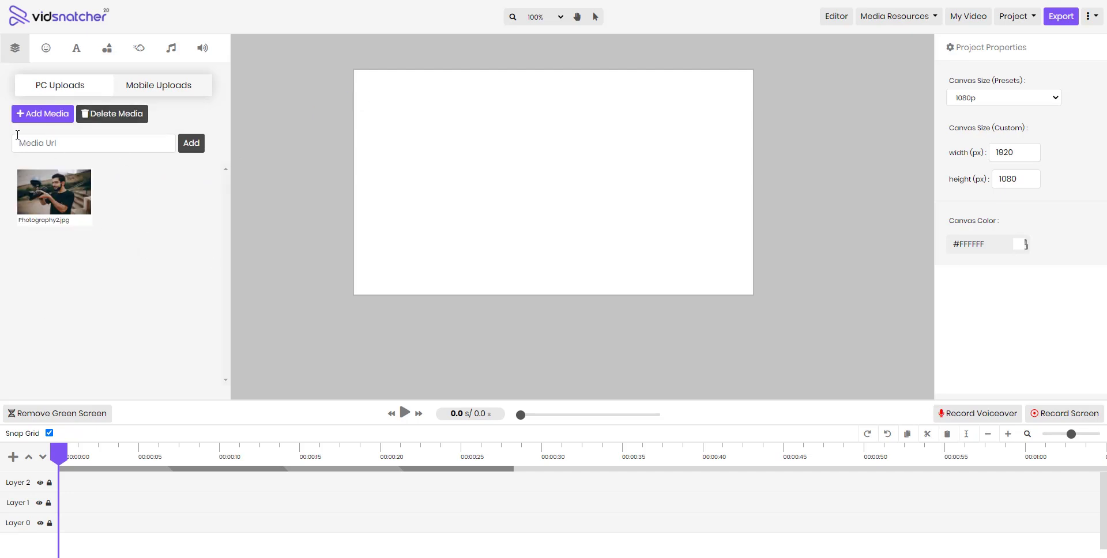
{"action": "left_click", "coordinate": [46, 121]}
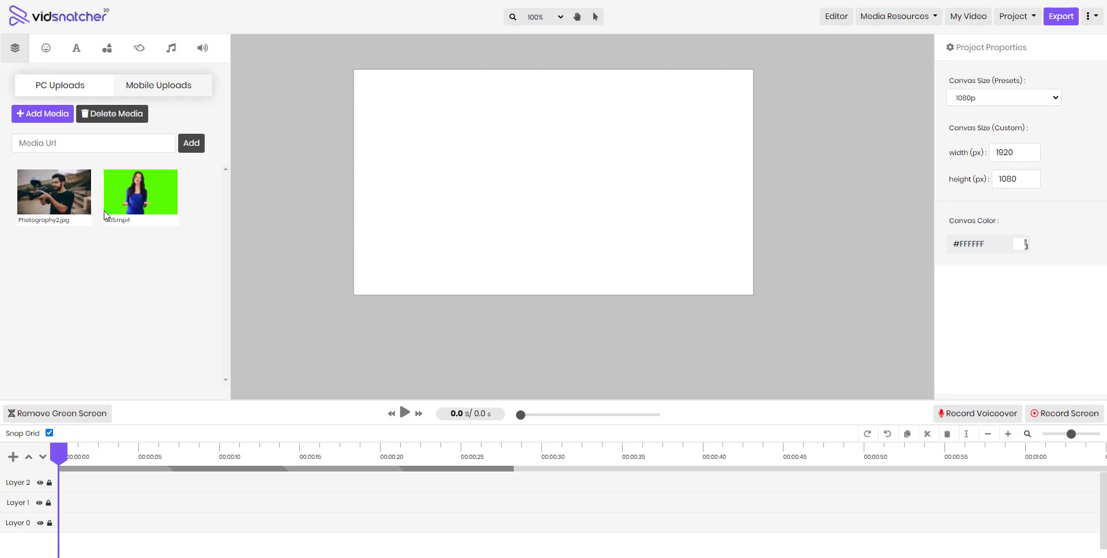
Add the green-screen video to the canvas and preview its first seconds
{"action": "left_click_drag", "start_coordinate": [146, 202], "coordinate": [618, 186]}
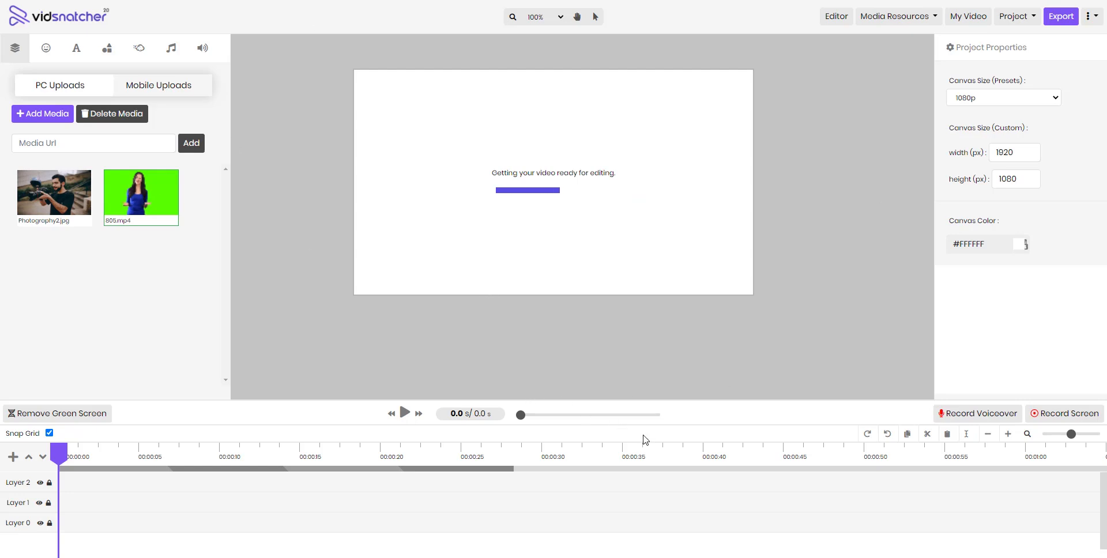
{"action": "left_click", "coordinate": [405, 414]}
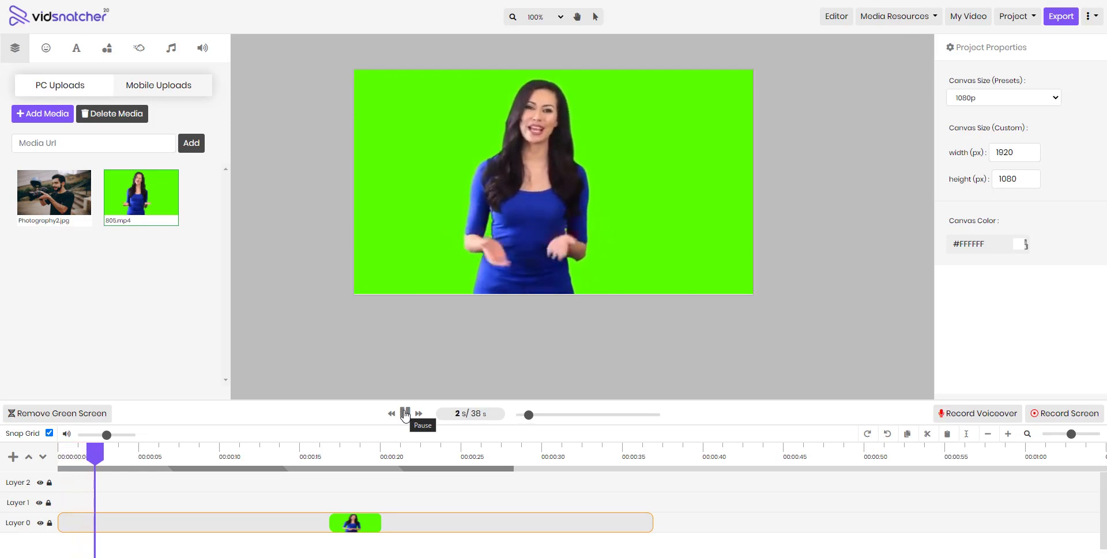
{"action": "left_click", "coordinate": [406, 414]}
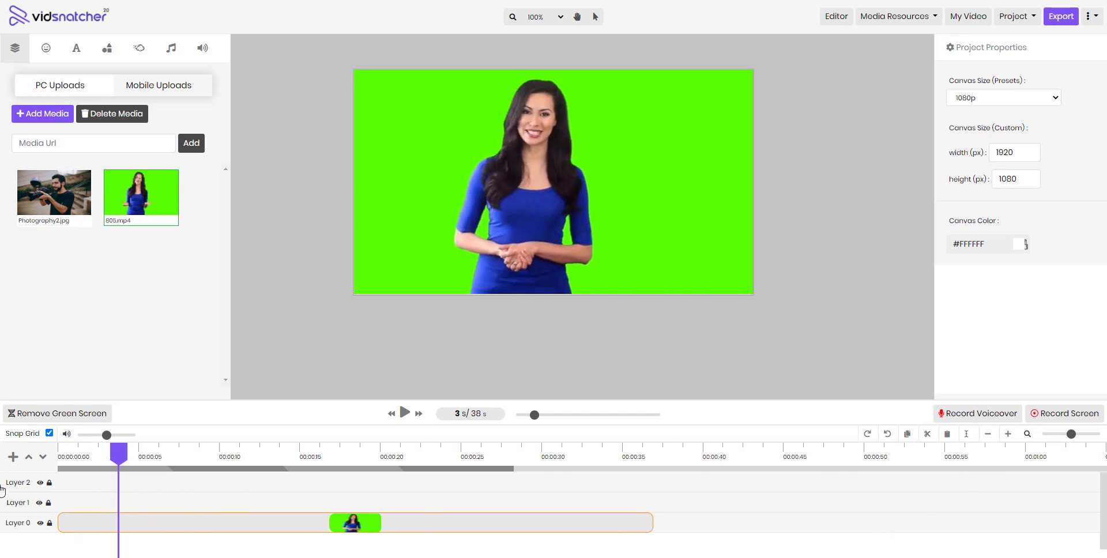
Add Photography2.jpg to the project and place its clip on Layer 1 at about 39 seconds, past the green-screen clip
{"action": "left_click_drag", "start_coordinate": [198, 524], "coordinate": [144, 322]}
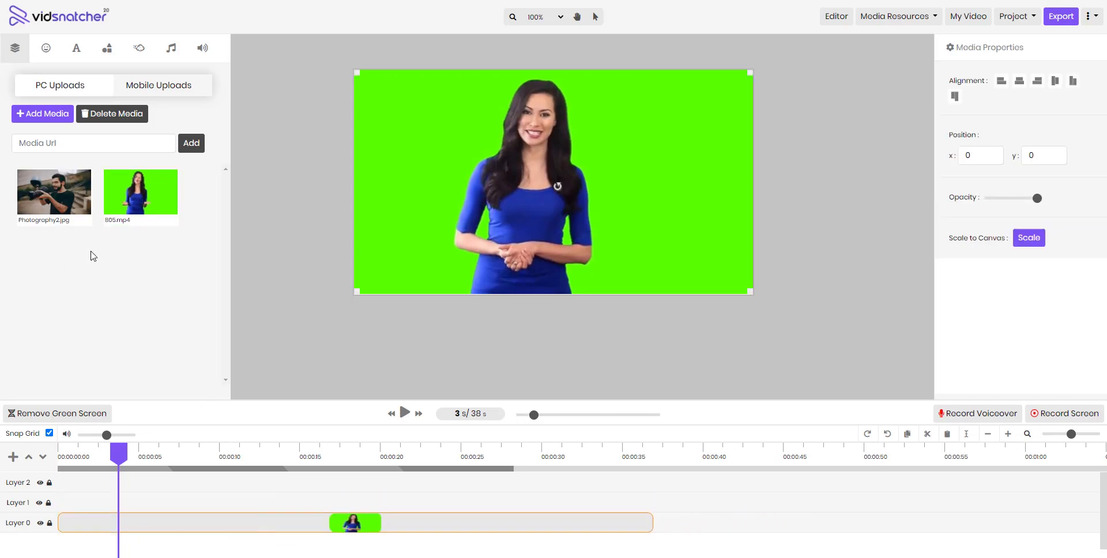
{"action": "left_click_drag", "start_coordinate": [62, 209], "coordinate": [531, 207]}
{"action": "left_click_drag", "start_coordinate": [163, 507], "coordinate": [721, 503]}
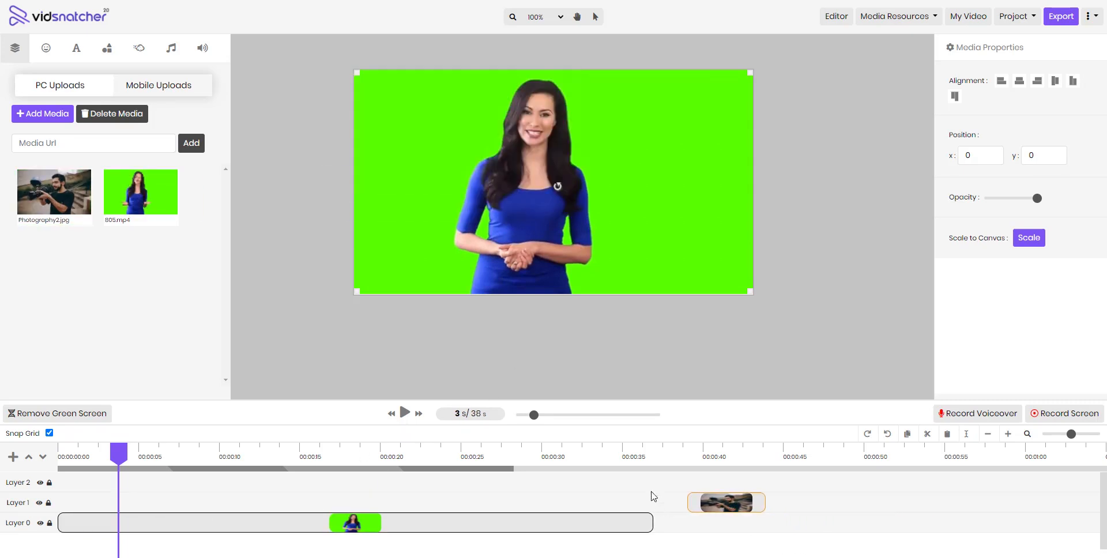
Move the photo clip on Layer 1 to start at about 26 seconds and preview its overlap with the green-screen video
{"action": "left_click", "coordinate": [588, 456]}
{"action": "left_click", "coordinate": [663, 461]}
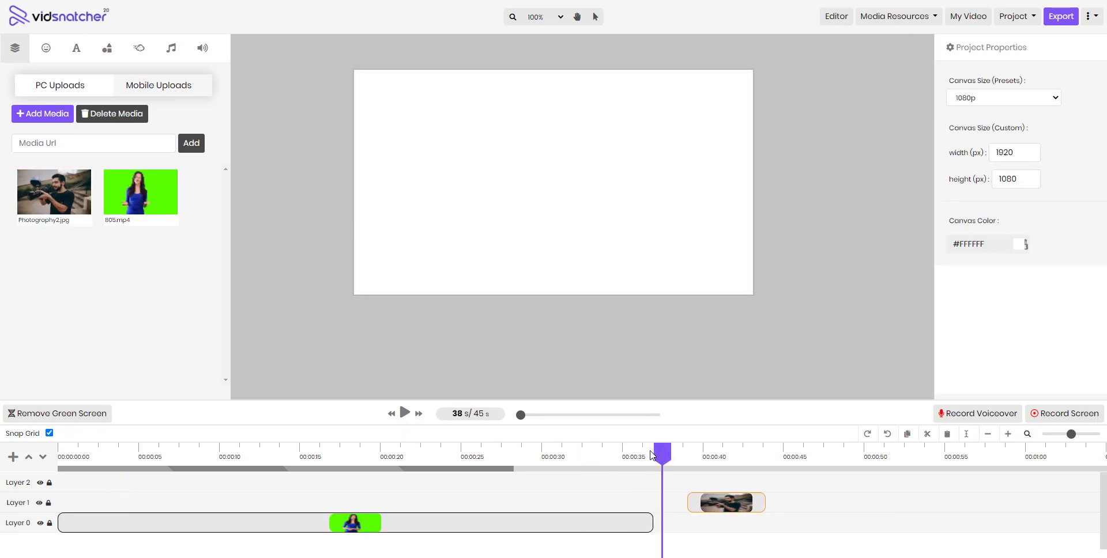
{"action": "left_click", "coordinate": [692, 455]}
{"action": "left_click_drag", "start_coordinate": [717, 506], "coordinate": [512, 502]}
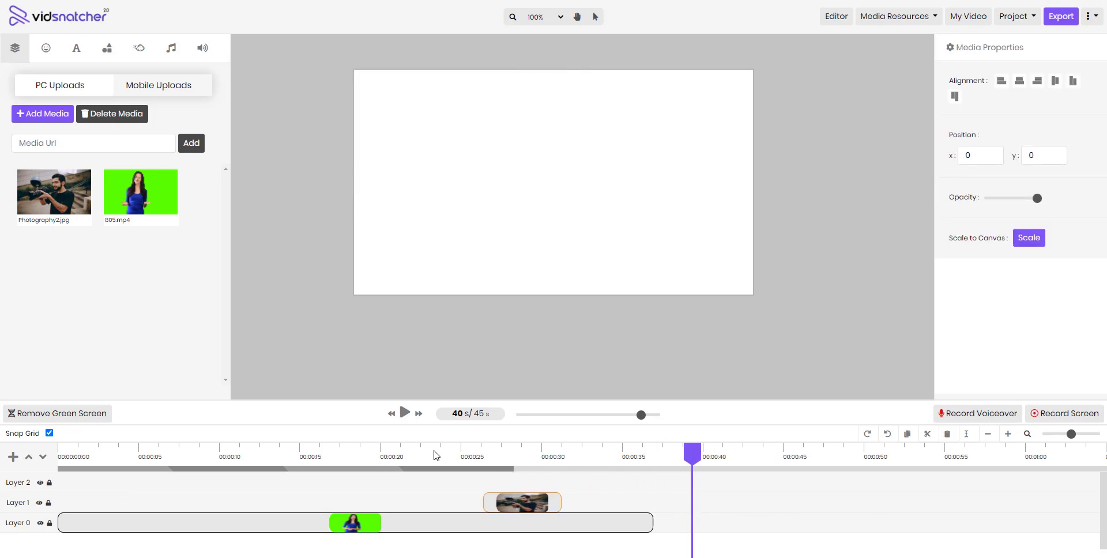
{"action": "left_click", "coordinate": [434, 455]}
{"action": "left_click", "coordinate": [405, 413]}
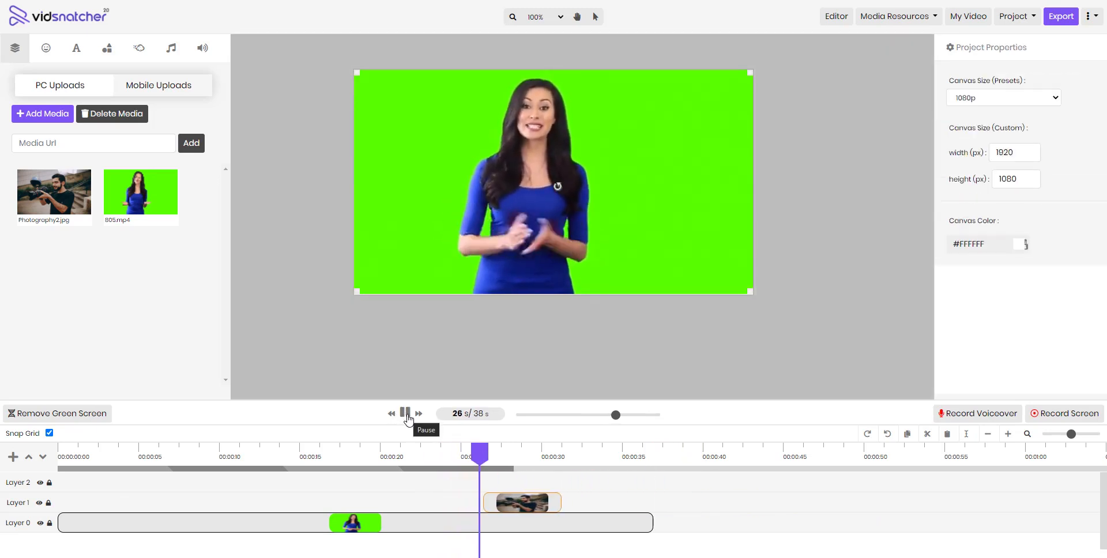
{"action": "left_click", "coordinate": [406, 413]}
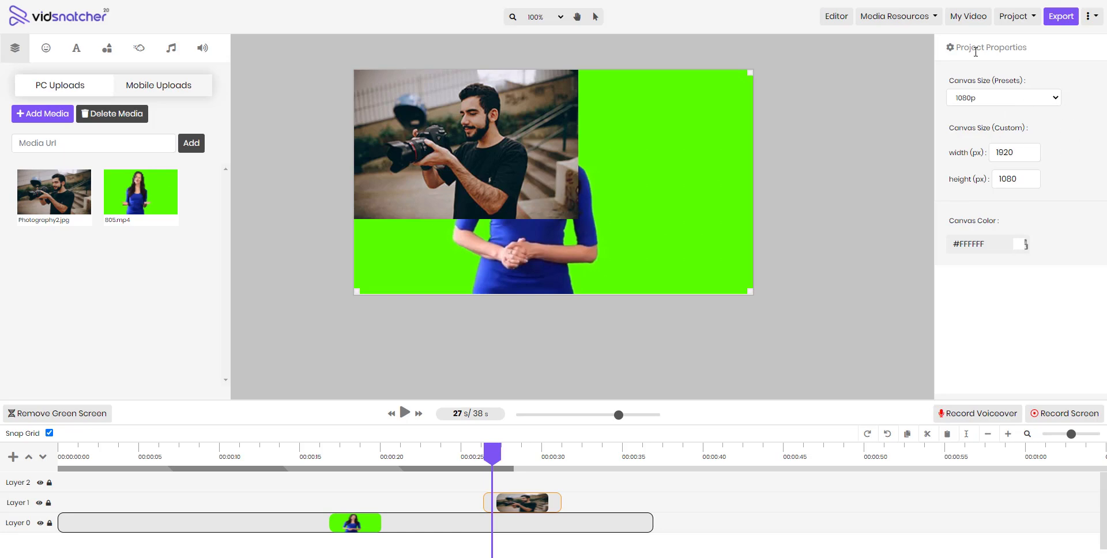
Examine the available canvas size presets
{"action": "left_click", "coordinate": [1034, 104]}
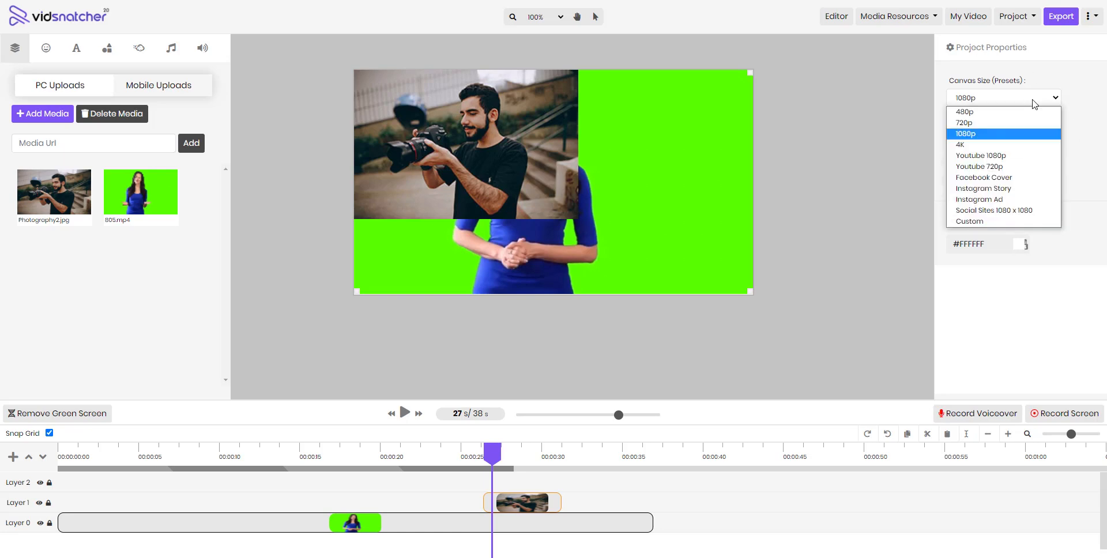
{"action": "left_click", "coordinate": [1034, 105]}
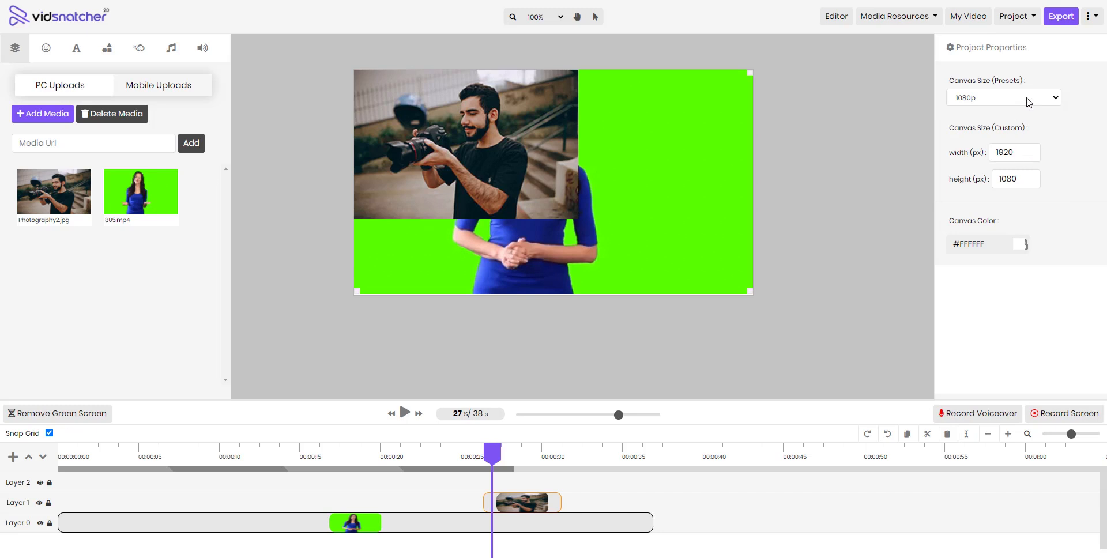
{"action": "left_click", "coordinate": [1026, 101]}
{"action": "left_click", "coordinate": [987, 223]}
Shift the green-screen video down to expose the canvas behind it and set the canvas color to #B03434
{"action": "left_click_drag", "start_coordinate": [672, 173], "coordinate": [678, 224]}
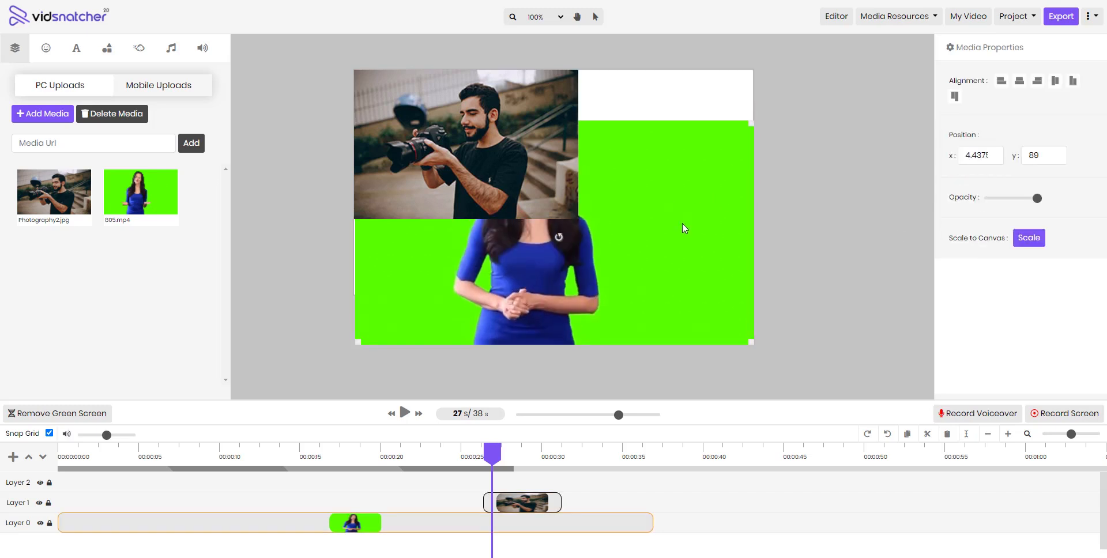
{"action": "left_click", "coordinate": [705, 108]}
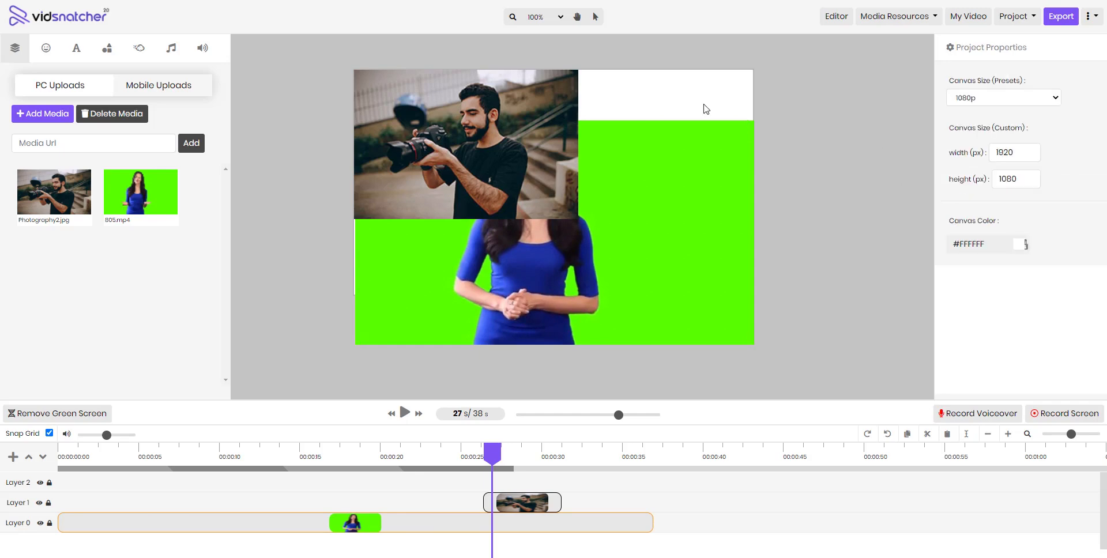
{"action": "left_click", "coordinate": [1026, 244]}
{"action": "left_click", "coordinate": [995, 289]}
{"action": "left_click", "coordinate": [758, 198]}
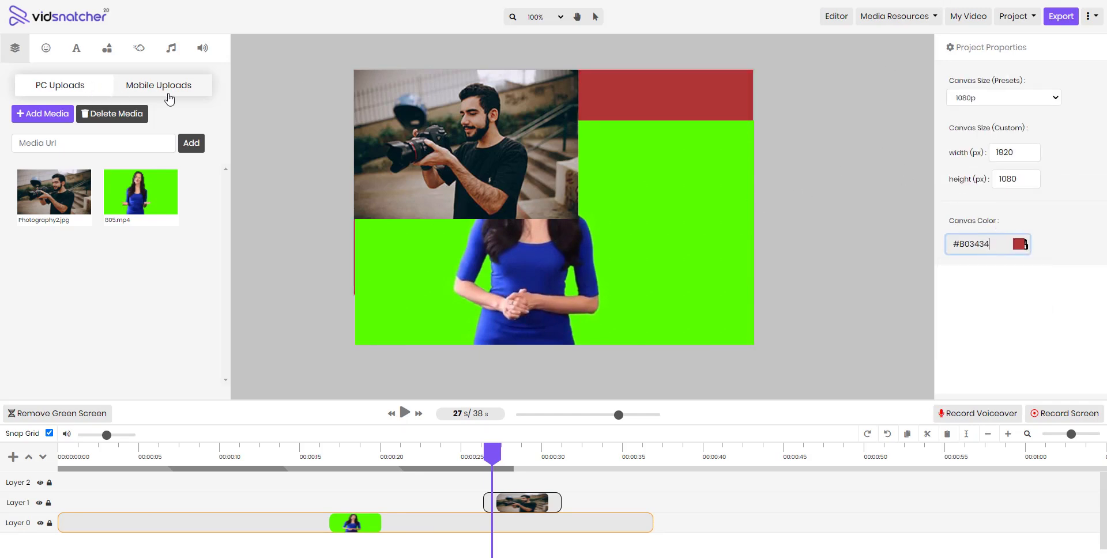
Browse the simple icons in the icon library
{"action": "left_click", "coordinate": [46, 47]}
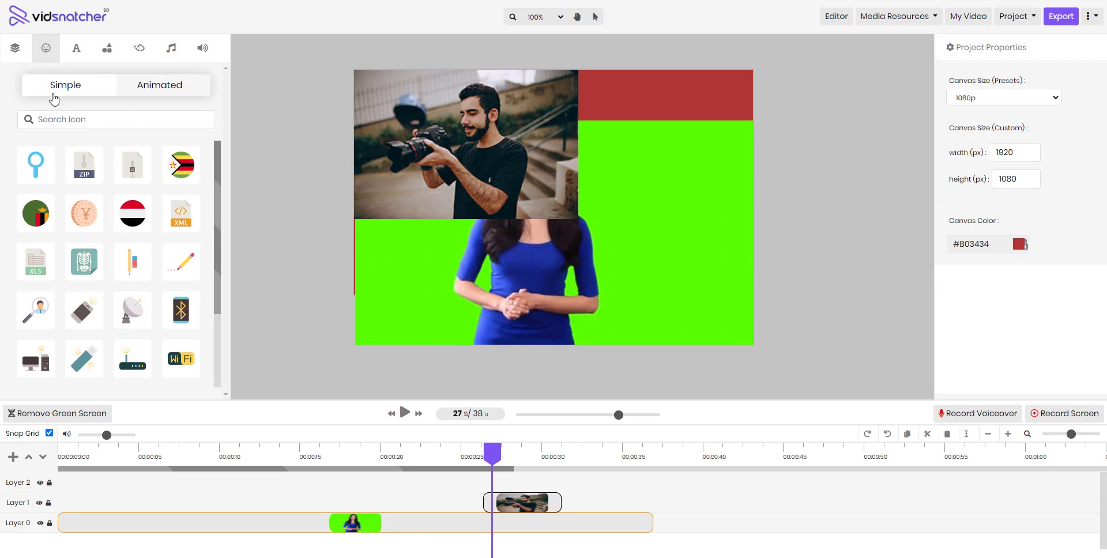
{"action": "scroll", "coordinate": [82, 195], "scroll_direction": "down", "scroll_amount": 2}
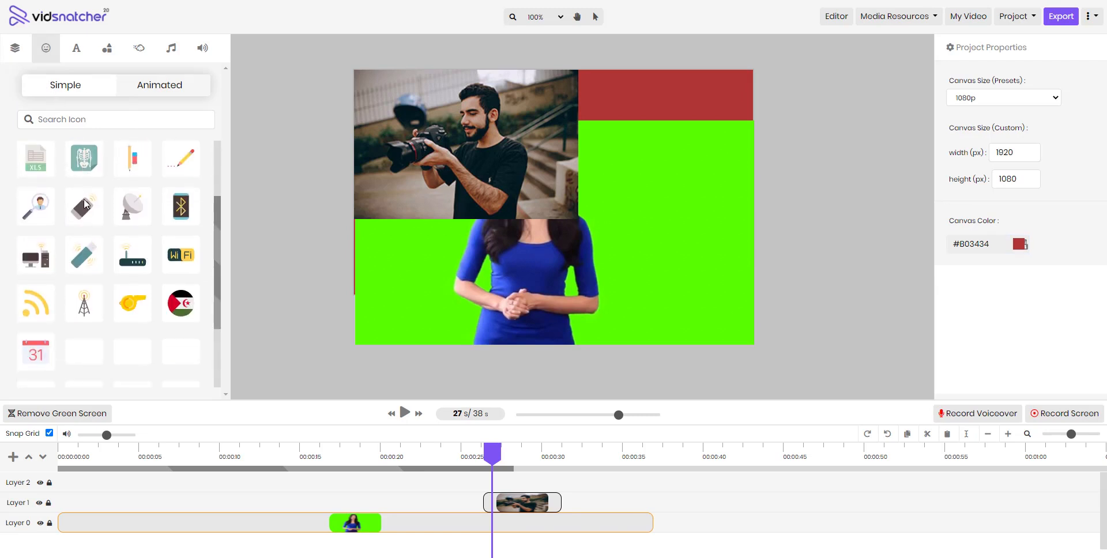
{"action": "scroll", "coordinate": [90, 232], "scroll_direction": "down", "scroll_amount": 6}
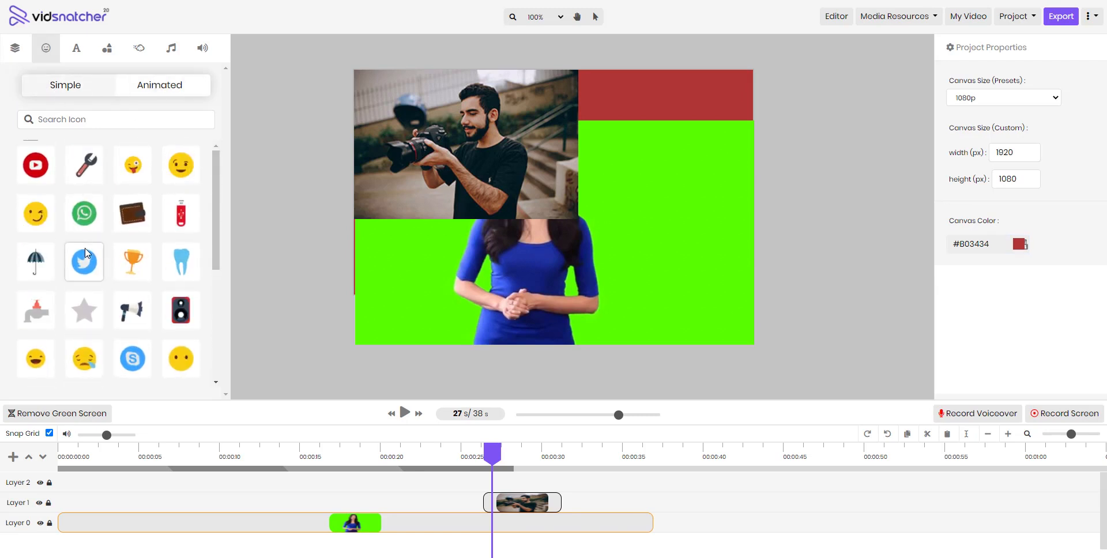
{"action": "scroll", "coordinate": [87, 254], "scroll_direction": "down", "scroll_amount": 4}
{"action": "scroll", "coordinate": [87, 231], "scroll_direction": "up", "scroll_amount": 3}
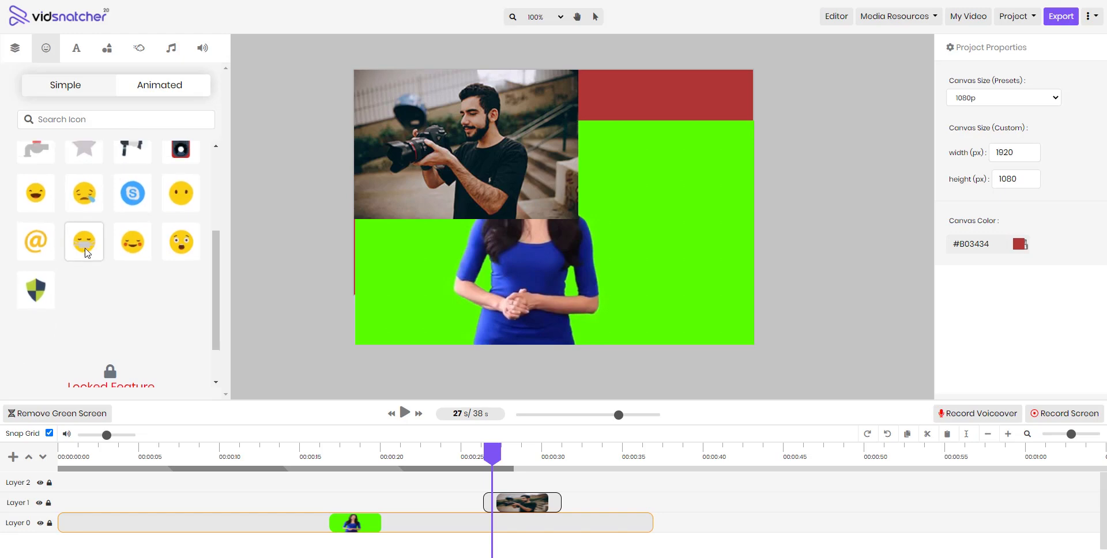
Enter "text" as the content of a new text element
{"action": "left_click", "coordinate": [79, 60]}
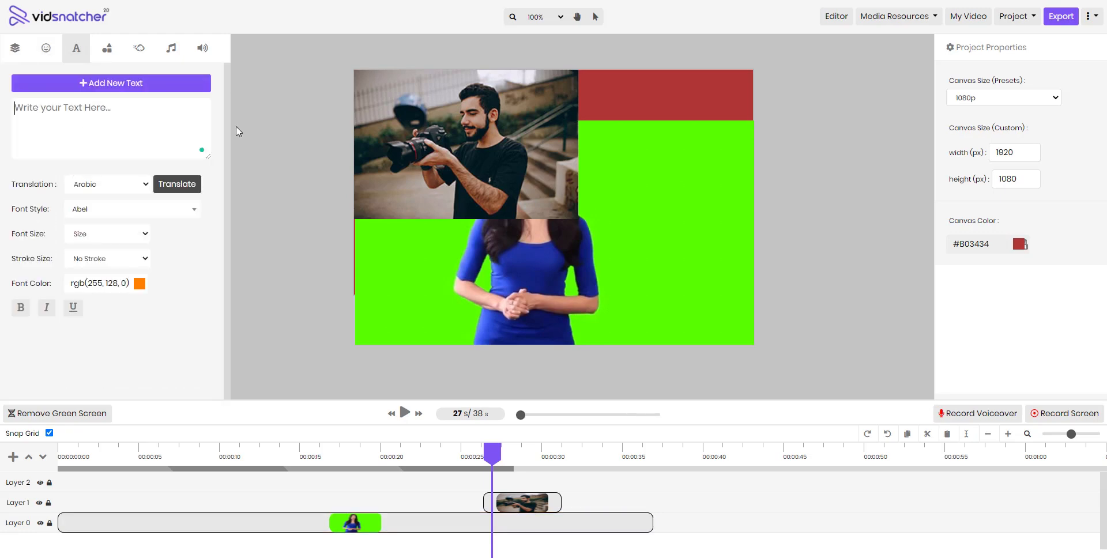
{"action": "left_click", "coordinate": [30, 134]}
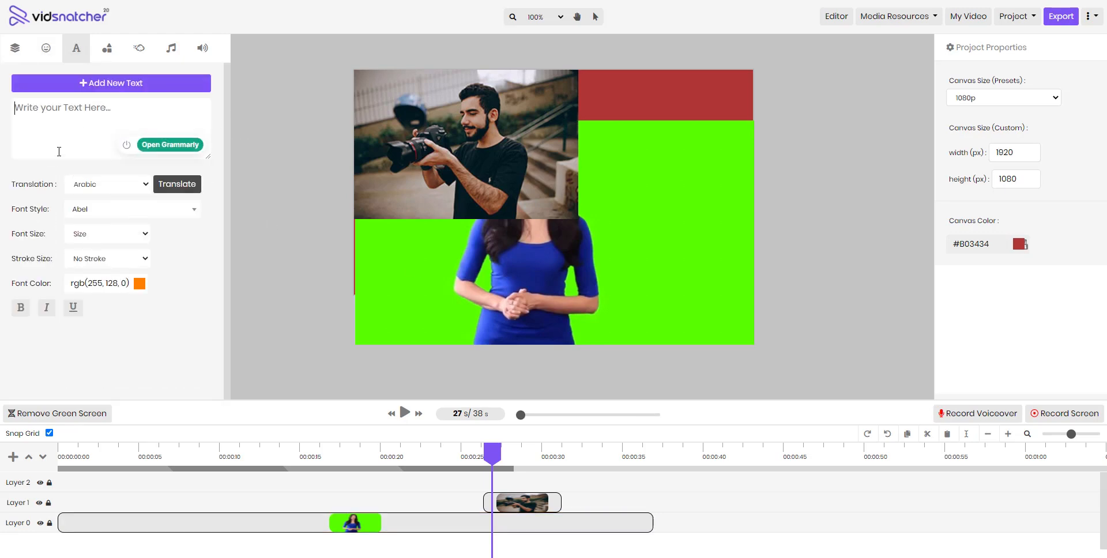
{"action": "type", "text": "text"}
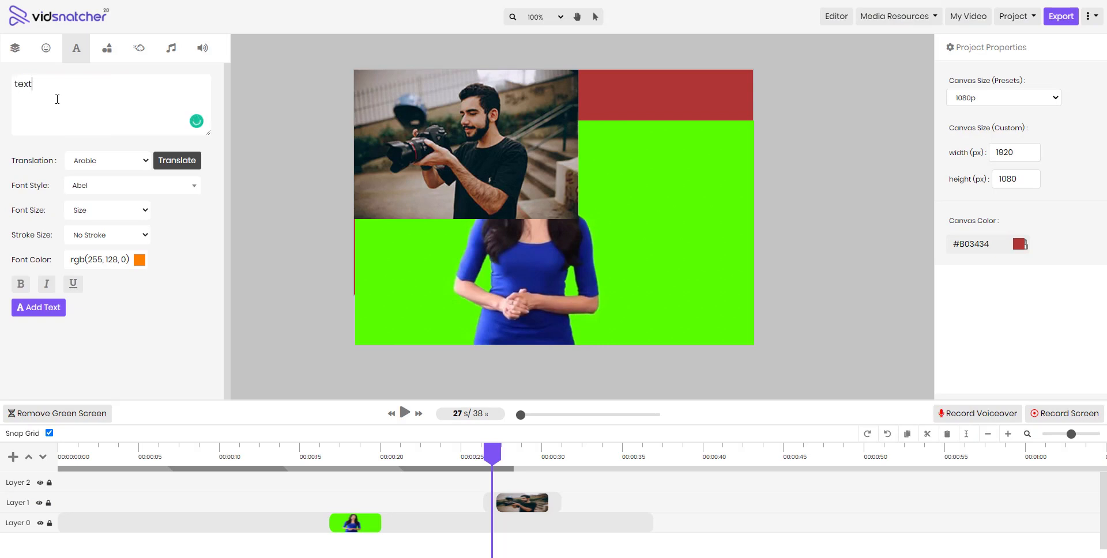
Translate the entered text into Arabic and add it to the canvas
{"action": "left_click", "coordinate": [114, 163]}
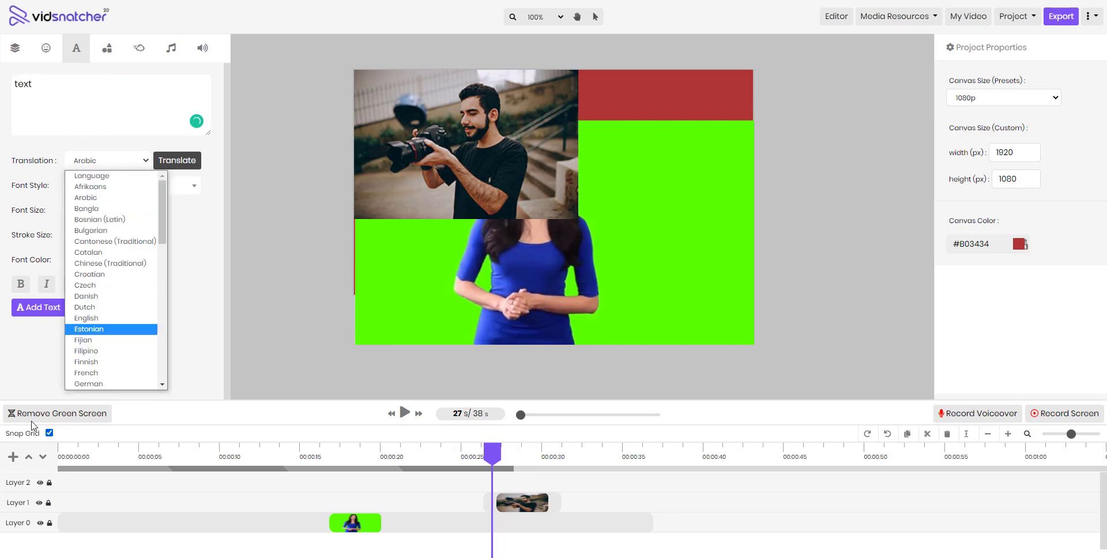
{"action": "left_click", "coordinate": [121, 198]}
{"action": "left_click", "coordinate": [177, 161]}
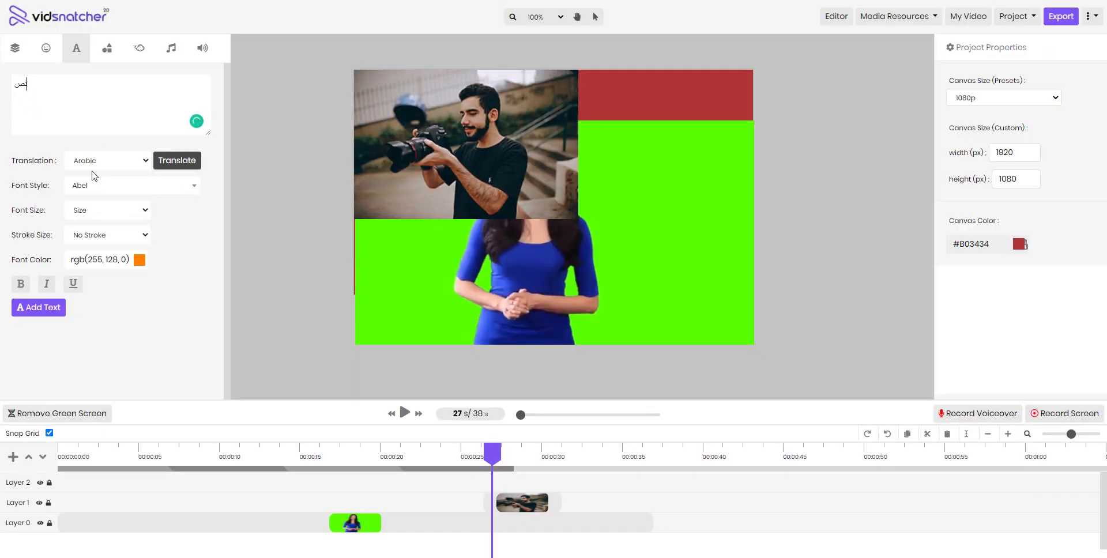
{"action": "left_click", "coordinate": [48, 311]}
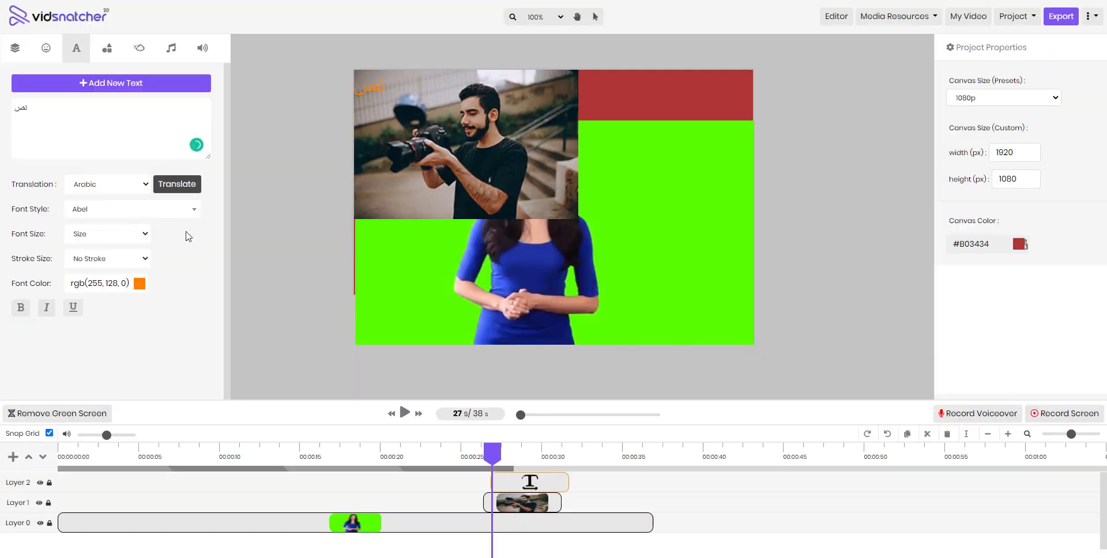
Enlarge the Arabic text and move it across the right edge of the photo in the upper canvas
{"action": "left_click", "coordinate": [371, 87]}
{"action": "left_click_drag", "start_coordinate": [382, 108], "coordinate": [448, 196]}
{"action": "left_click_drag", "start_coordinate": [444, 155], "coordinate": [583, 162]}
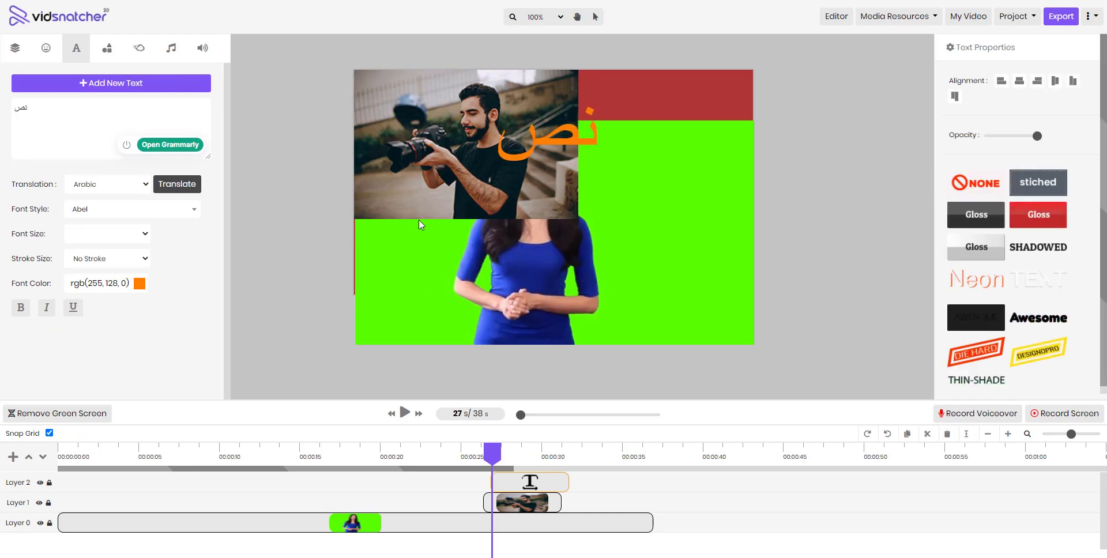
Look over the new-text form, the Arabic text's properties and the available shapes
{"action": "left_click", "coordinate": [50, 87]}
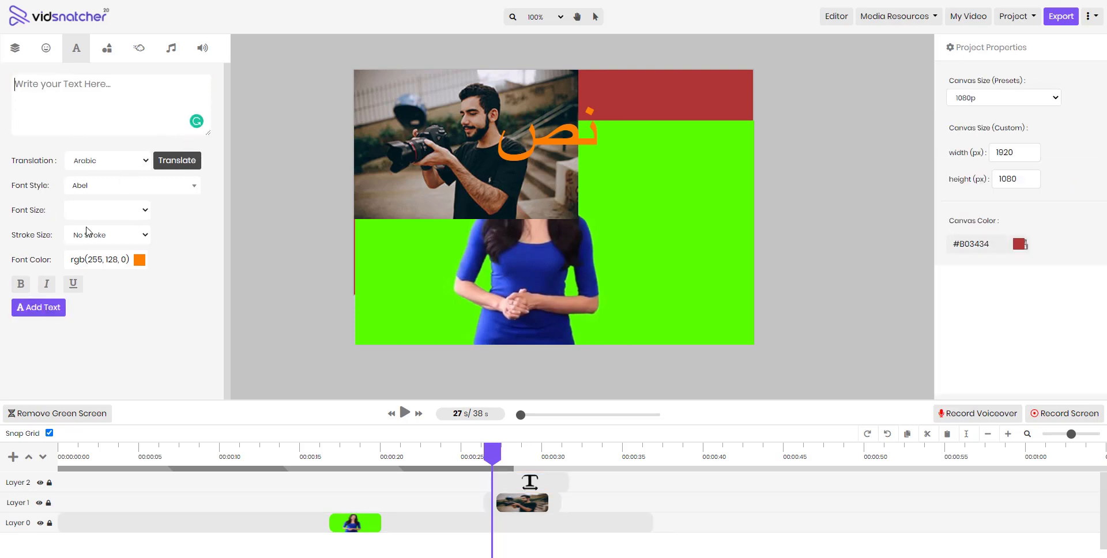
{"action": "left_click", "coordinate": [482, 166]}
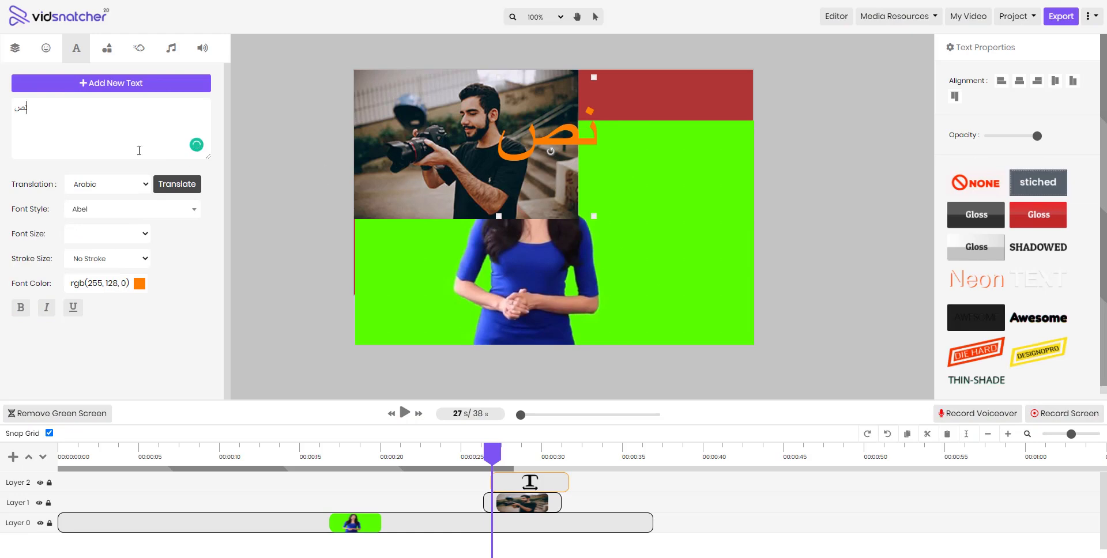
{"action": "left_click", "coordinate": [108, 47]}
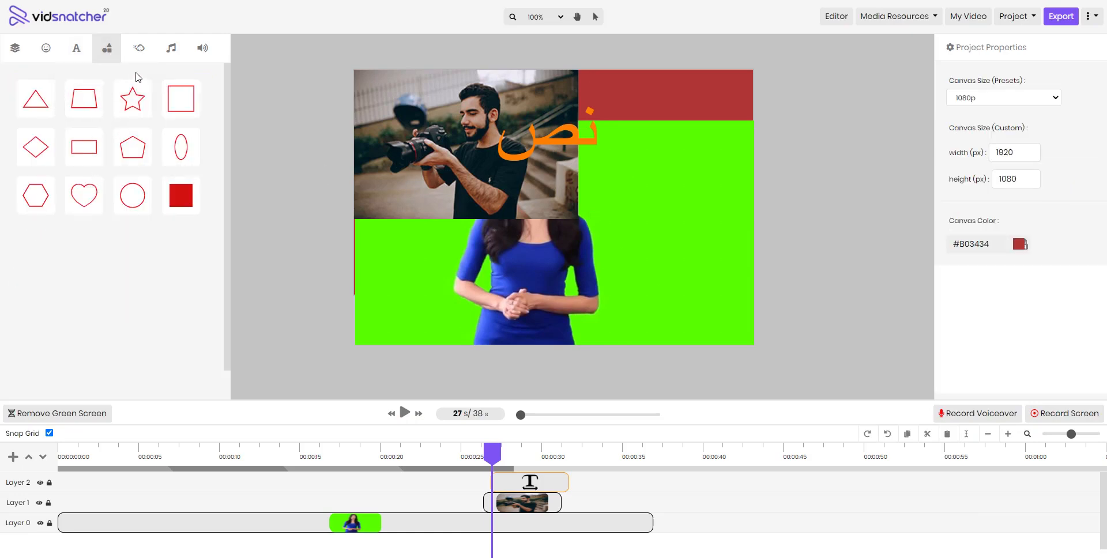
Apply the From Left in-effect to the photo clip on Layer 1
{"action": "left_click", "coordinate": [139, 47]}
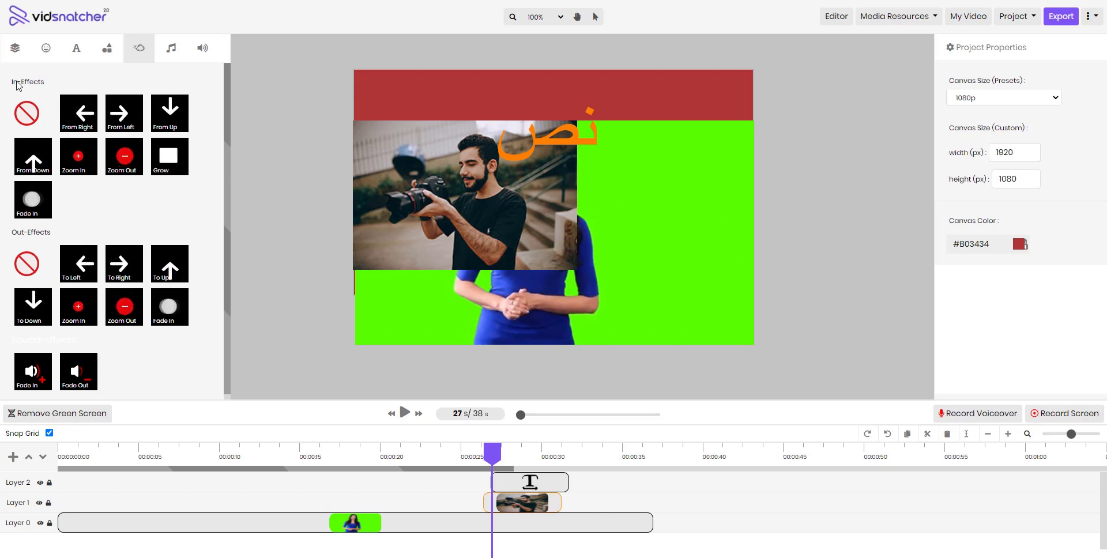
{"action": "left_click", "coordinate": [136, 123]}
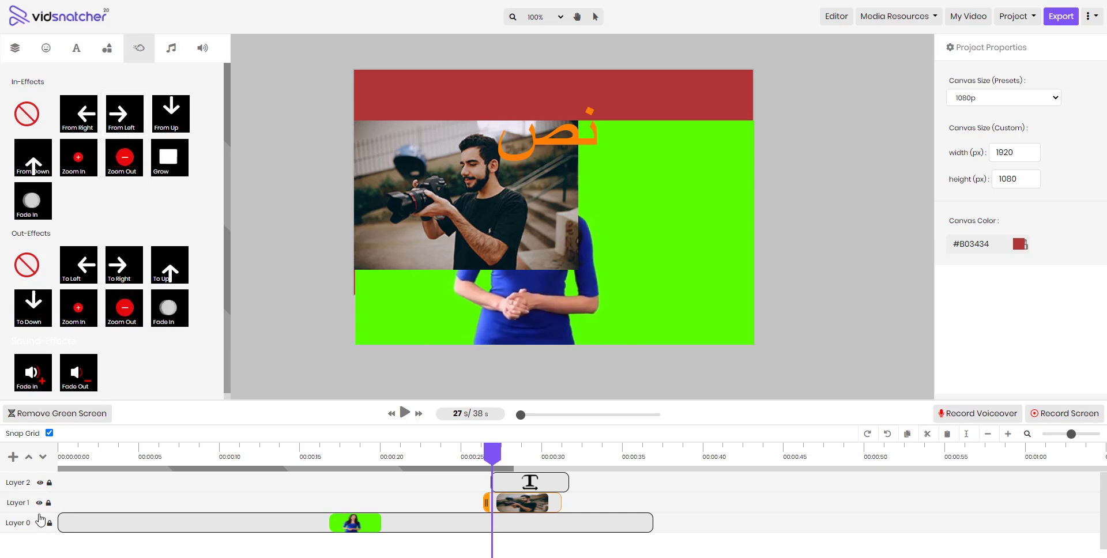
Browse the tracks in the built-in music library
{"action": "left_click", "coordinate": [170, 51]}
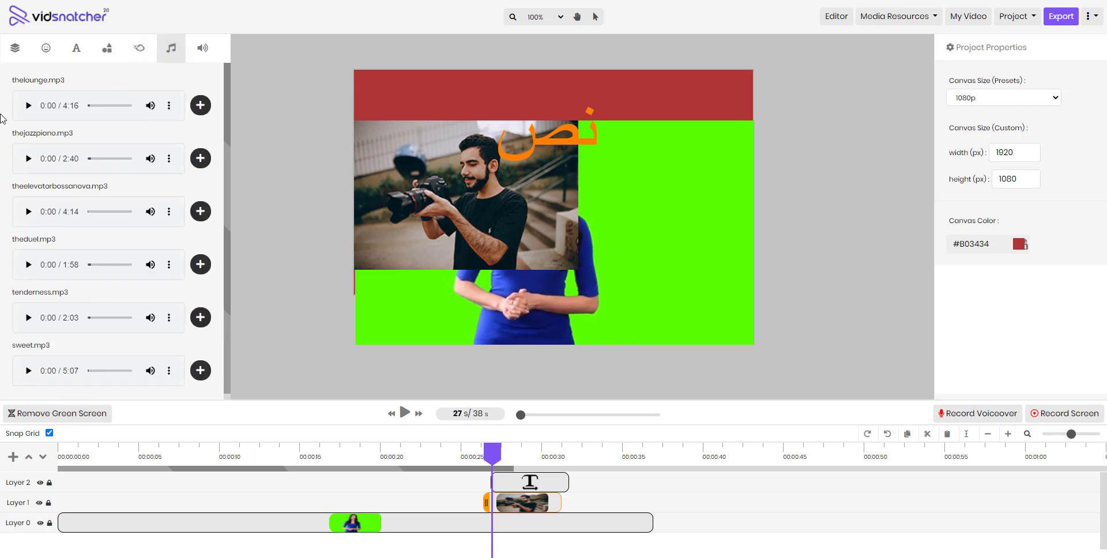
{"action": "scroll", "coordinate": [65, 163], "scroll_direction": "down", "scroll_amount": 2}
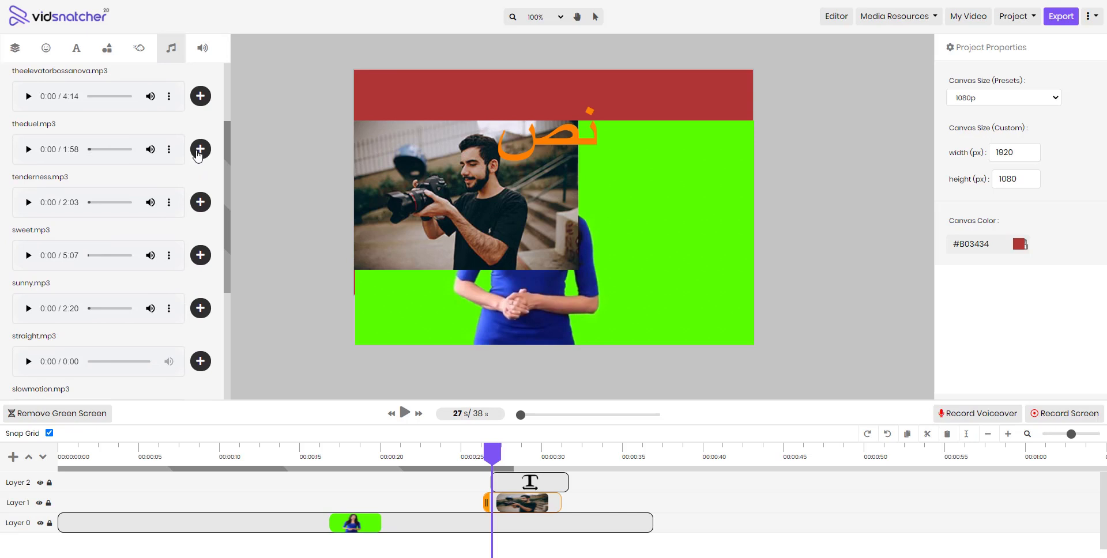
Load the DOG TRAINING template script for text to speech and look through its text
{"action": "left_click", "coordinate": [203, 49]}
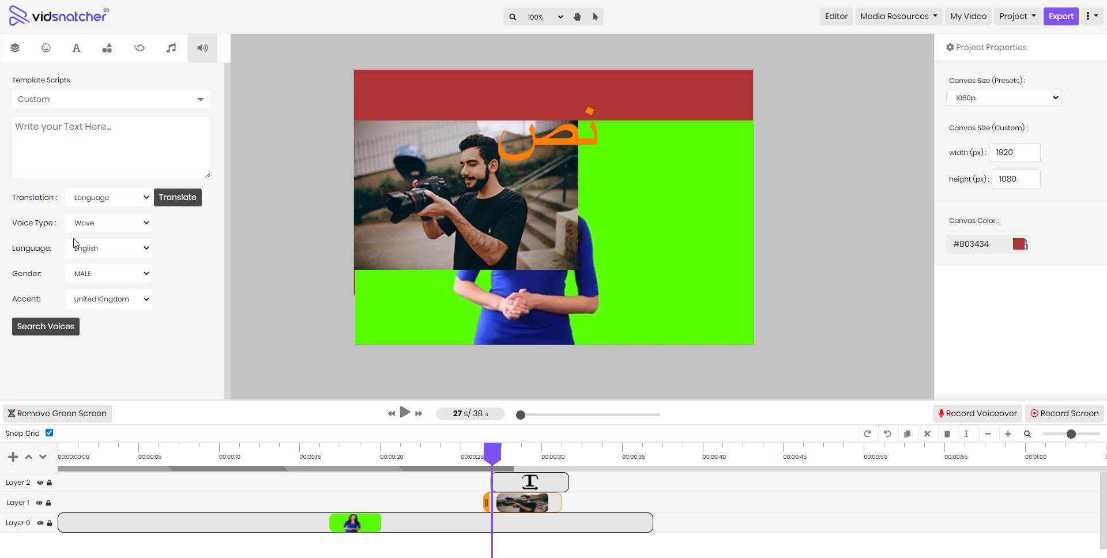
{"action": "left_click", "coordinate": [94, 107]}
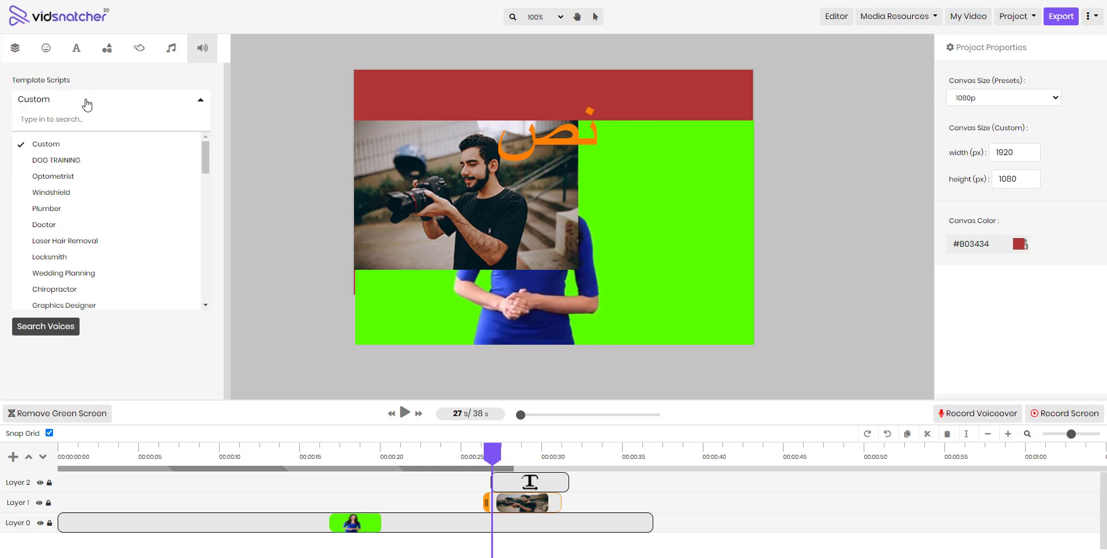
{"action": "left_click", "coordinate": [87, 105]}
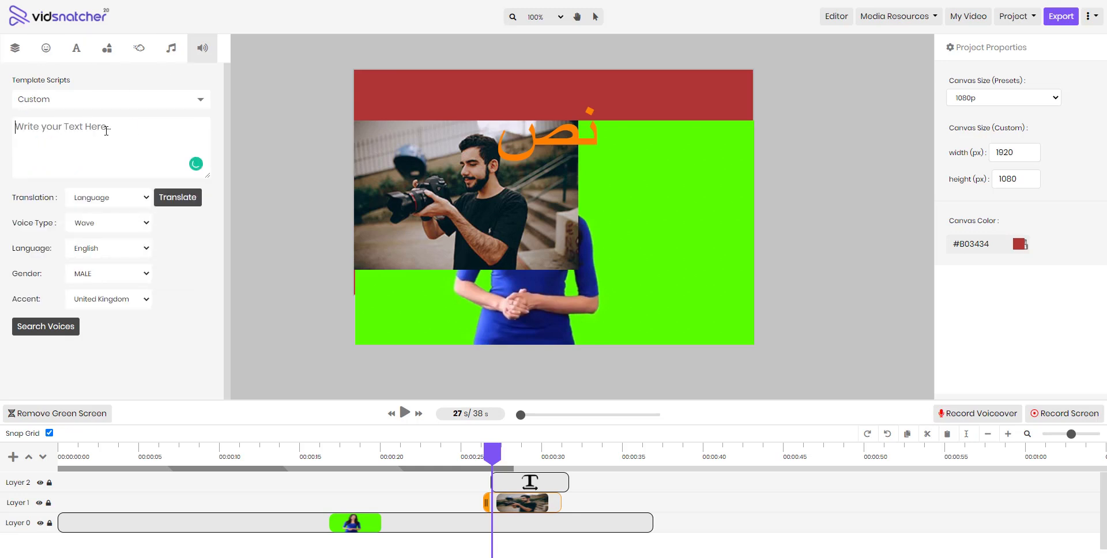
{"action": "left_click", "coordinate": [106, 103]}
{"action": "left_click", "coordinate": [72, 163]}
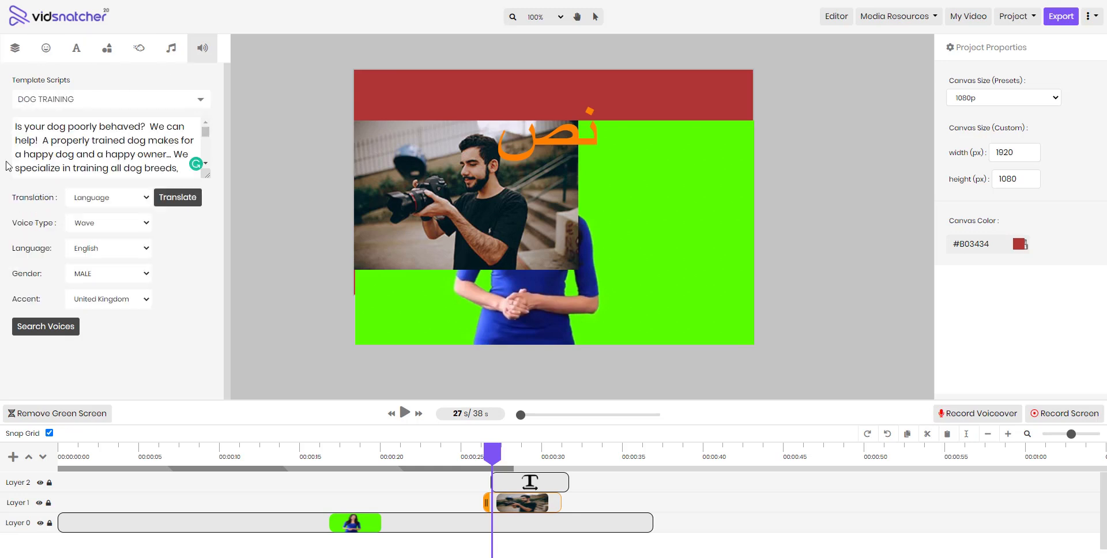
{"action": "scroll", "coordinate": [69, 145], "scroll_direction": "down", "scroll_amount": 5}
{"action": "scroll", "coordinate": [74, 152], "scroll_direction": "up", "scroll_amount": 5}
Review the translation, voice type, gender and accent options for the speech without changing them
{"action": "left_click", "coordinate": [96, 198]}
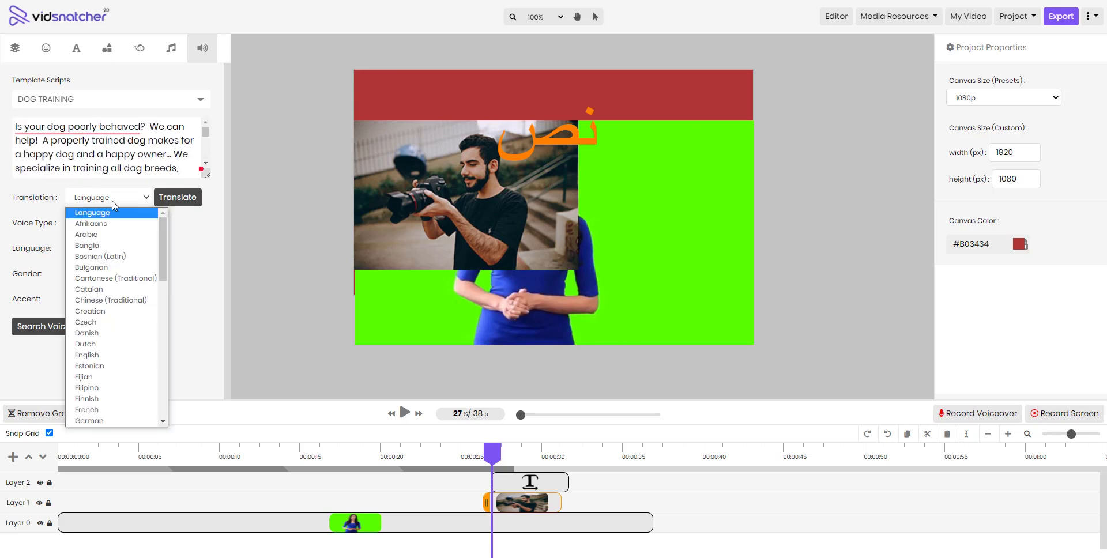
{"action": "left_click", "coordinate": [124, 199]}
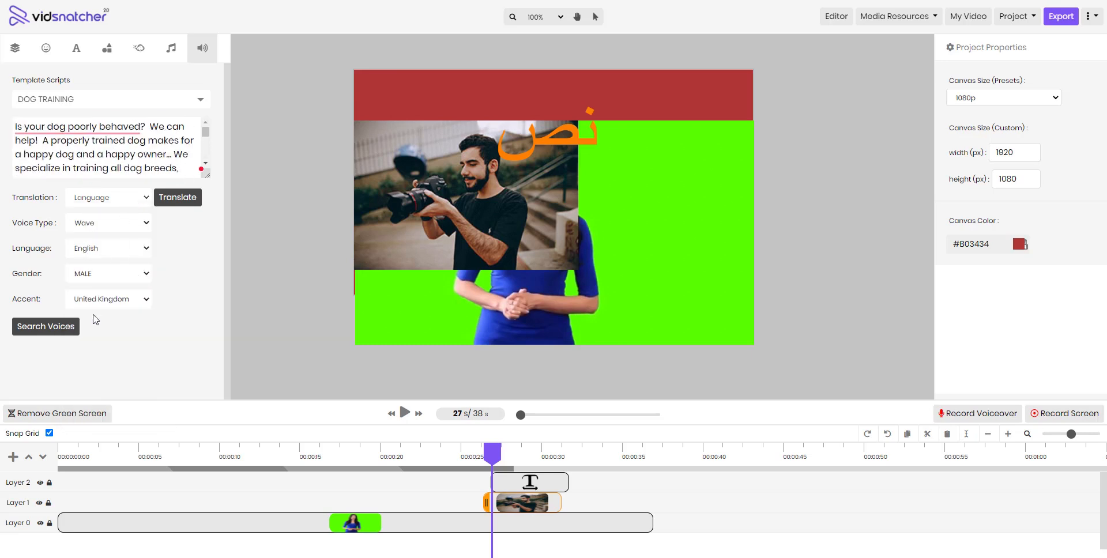
{"action": "left_click", "coordinate": [125, 224]}
{"action": "left_click", "coordinate": [126, 225]}
{"action": "left_click", "coordinate": [125, 274]}
{"action": "left_click", "coordinate": [126, 285]}
{"action": "left_click", "coordinate": [127, 299]}
{"action": "left_click", "coordinate": [127, 299]}
Replace the whole speech script with "Is your Dog Happy" and pause the video playback
{"action": "key", "text": "ctrl+a"}
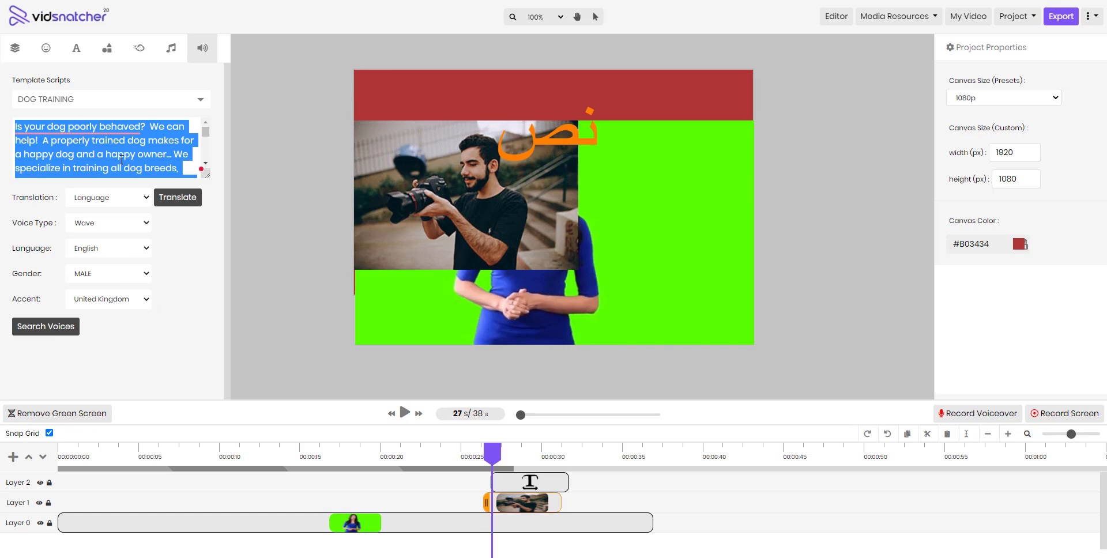
{"action": "type", "text": "Is your Dog Happy"}
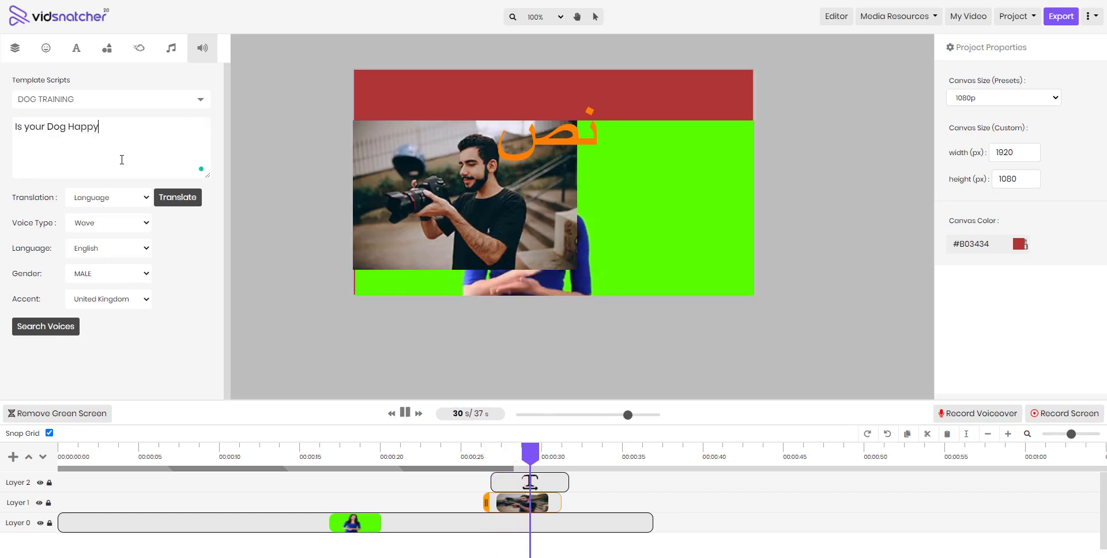
{"action": "left_click", "coordinate": [405, 412]}
{"action": "left_click", "coordinate": [100, 145]}
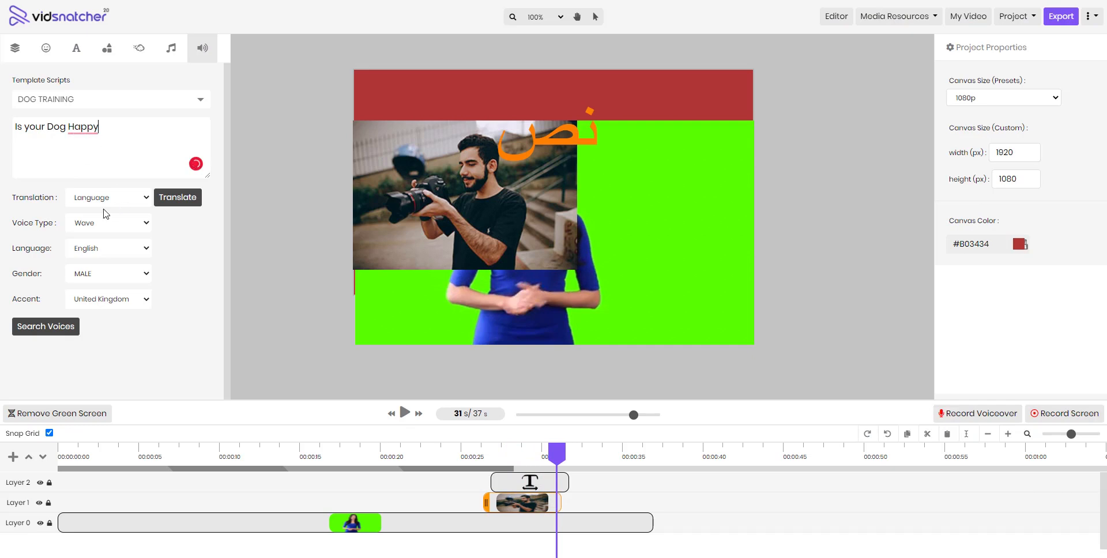
Choose the United Kingdom accent and search for matching English male Wave voices
{"action": "left_click", "coordinate": [106, 300]}
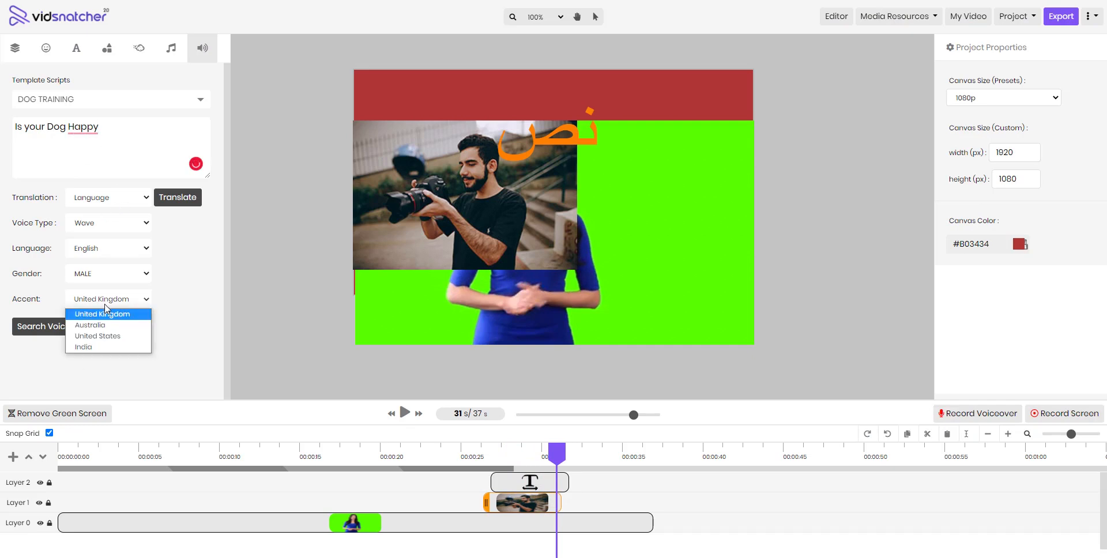
{"action": "left_click", "coordinate": [105, 313]}
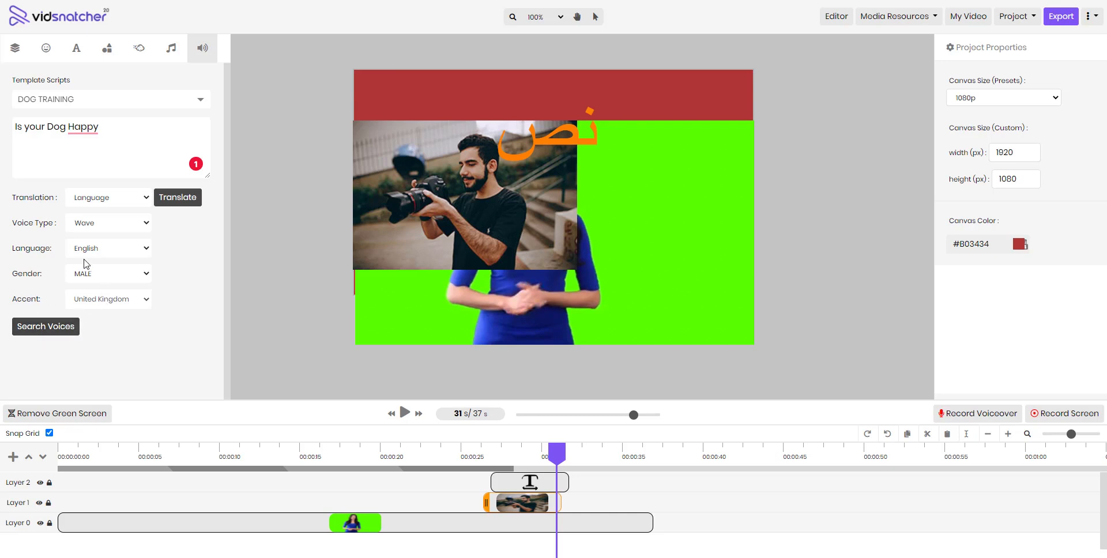
{"action": "left_click", "coordinate": [40, 334]}
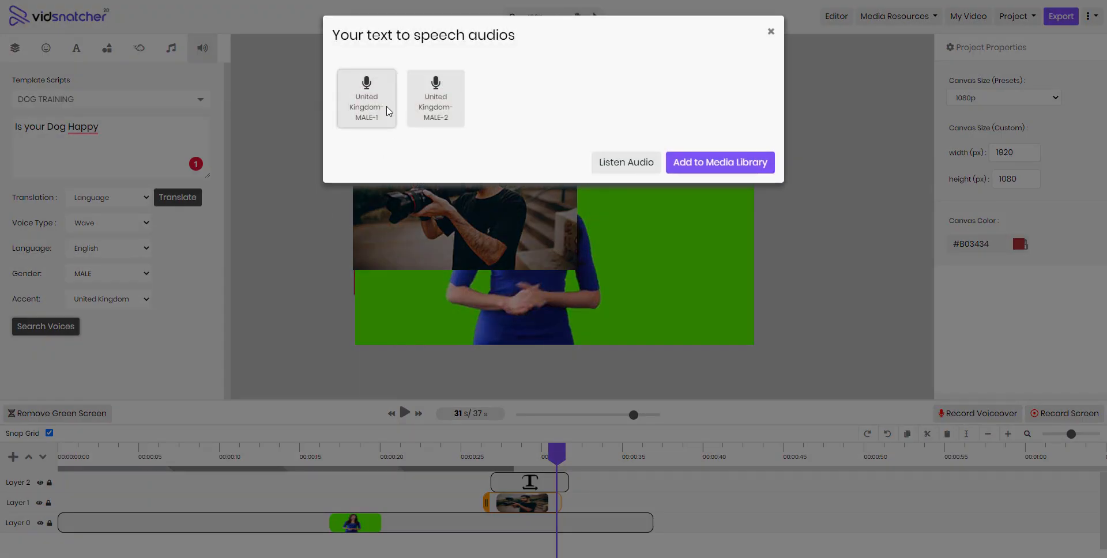
Listen to the script in the United Kingdom-MALE-1 voice and add that audio to the media library
{"action": "left_click", "coordinate": [389, 111]}
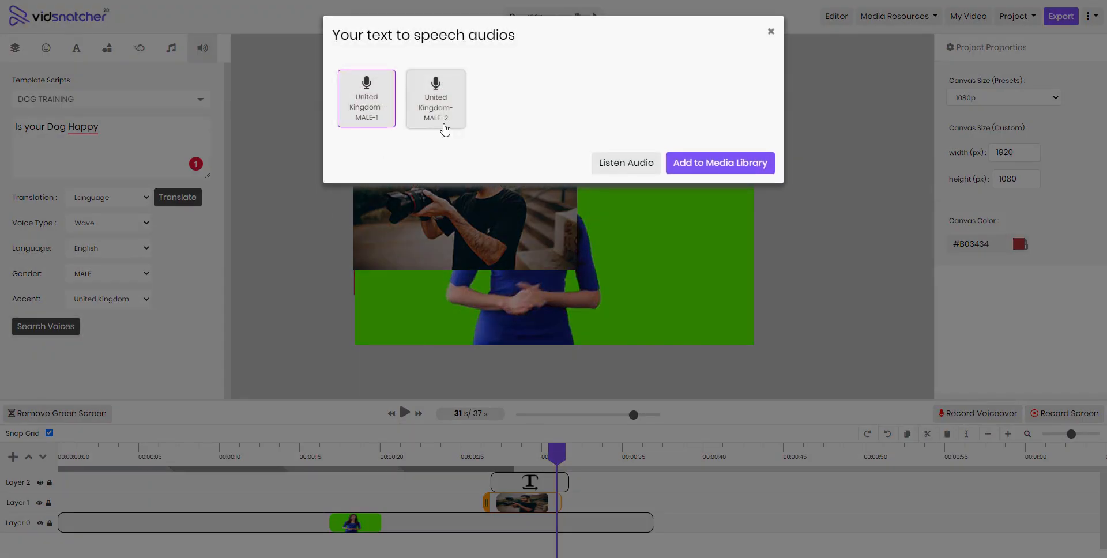
{"action": "left_click", "coordinate": [641, 167]}
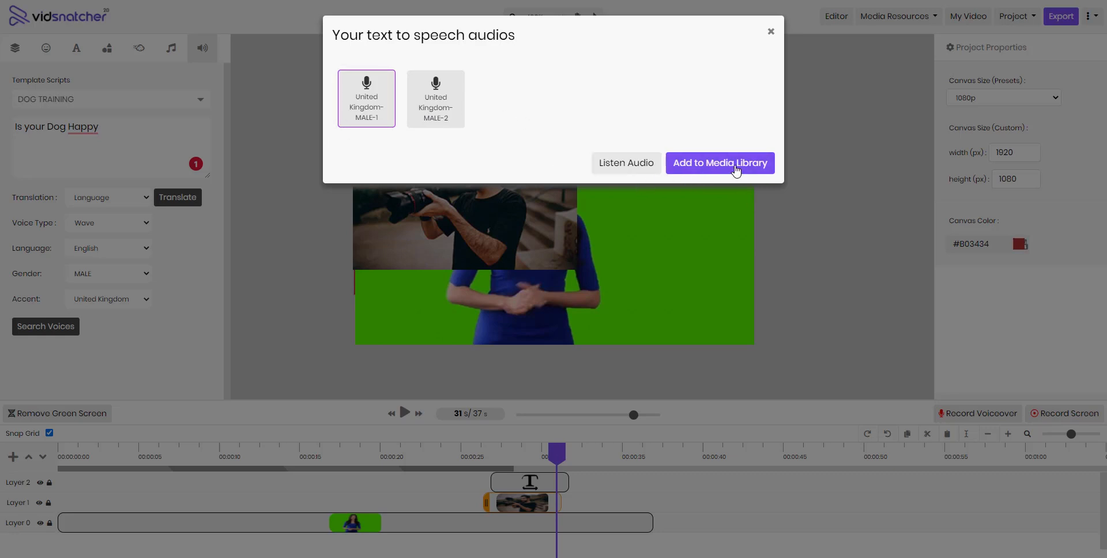
{"action": "left_click", "coordinate": [736, 168]}
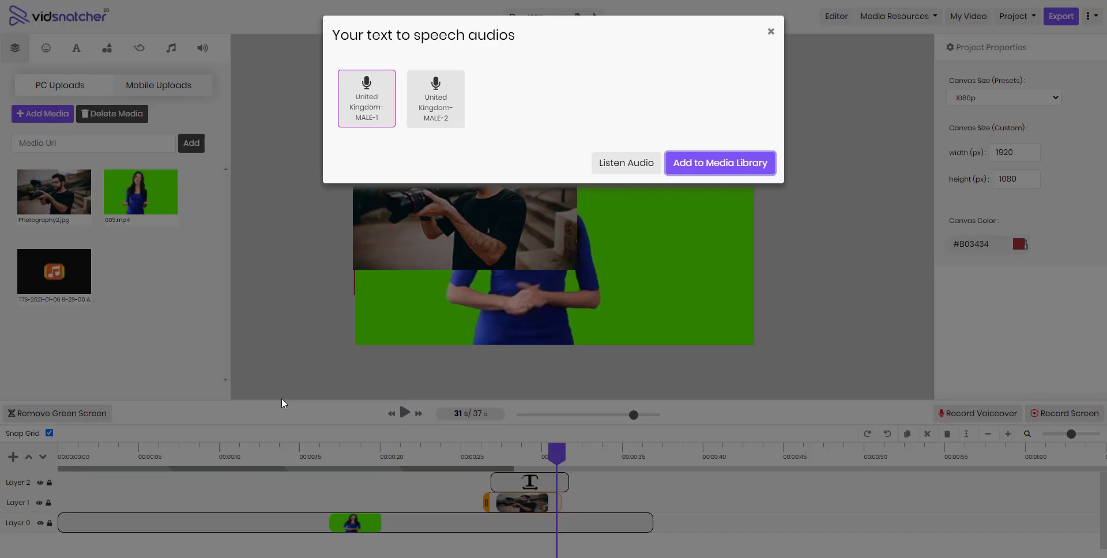
{"action": "left_click", "coordinate": [770, 31]}
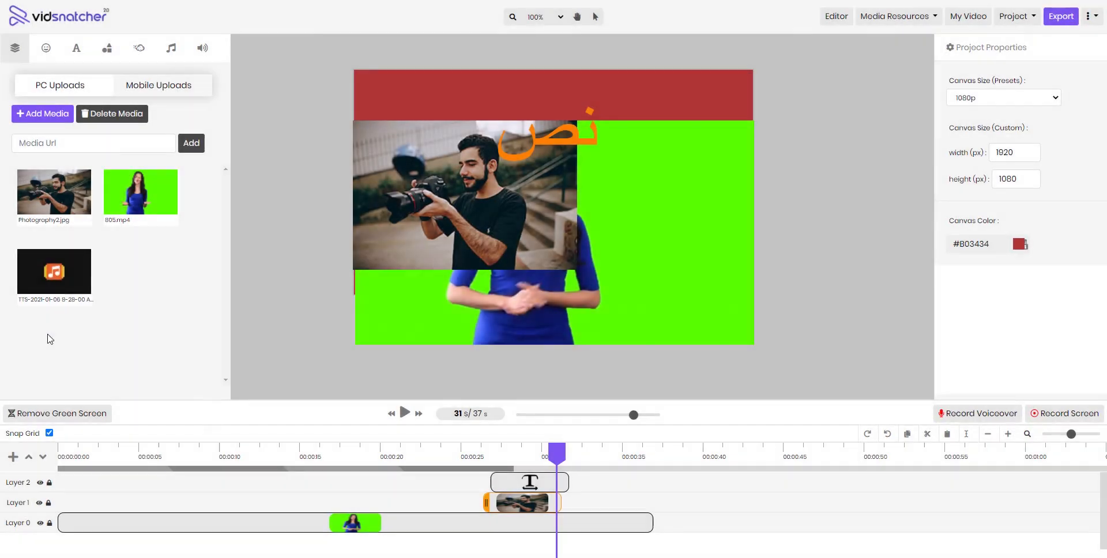
Place the generated speech audio on a new Layer 3 at about 17 seconds and play it back
{"action": "mouse_move", "coordinate": [43, 262]}
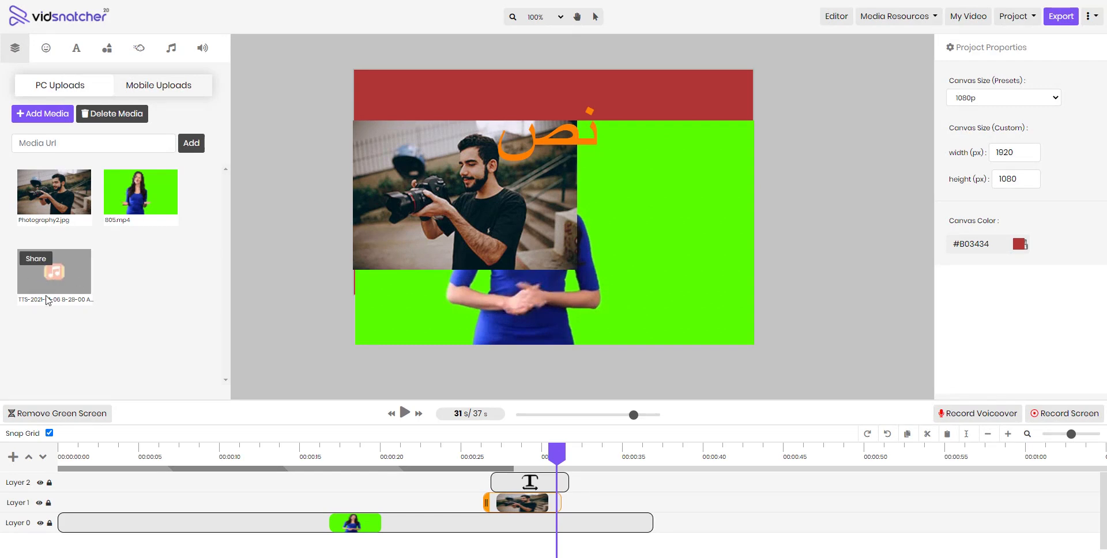
{"action": "left_click_drag", "start_coordinate": [56, 285], "coordinate": [403, 231]}
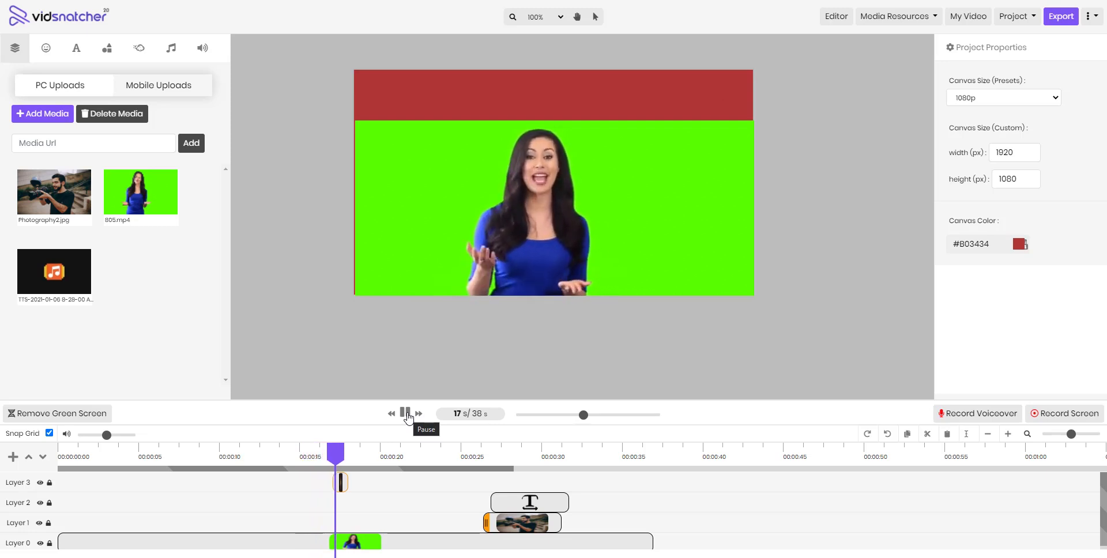
{"action": "left_click", "coordinate": [405, 413]}
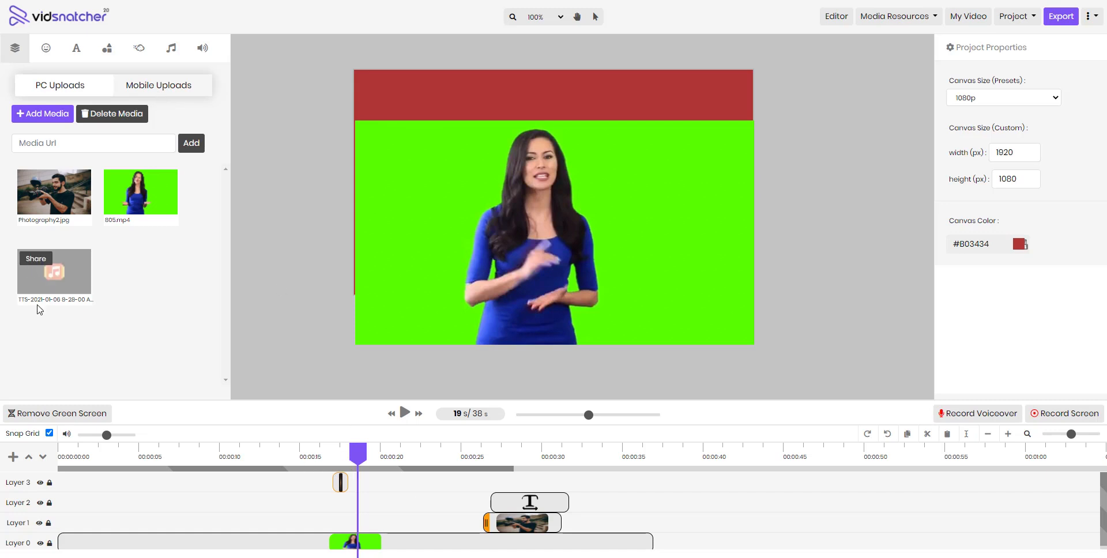
{"action": "left_click", "coordinate": [203, 47]}
{"action": "left_click", "coordinate": [15, 48]}
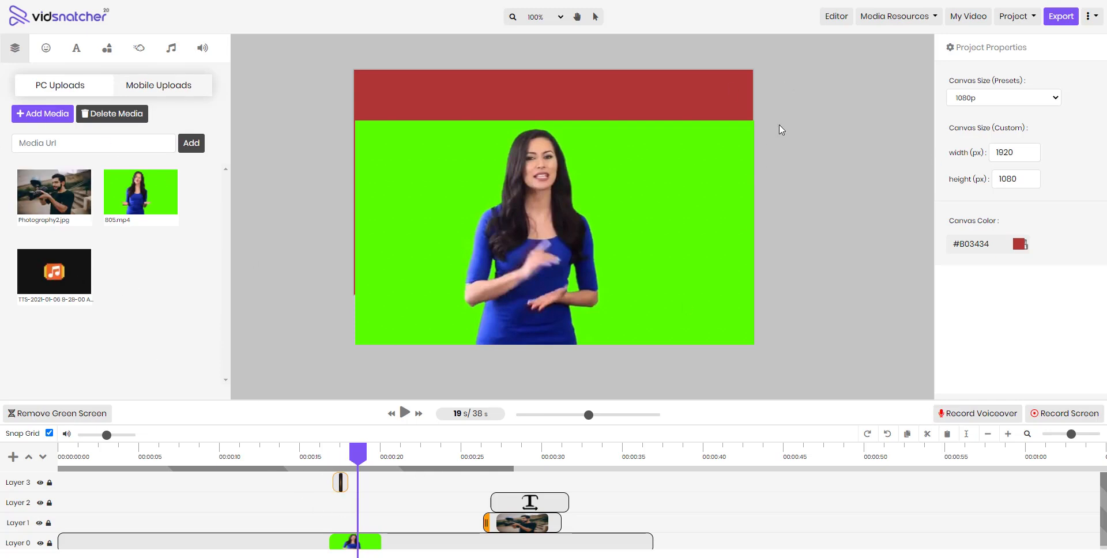
Search Pixabay for "cat" images, browse the results and close the search
{"action": "left_click", "coordinate": [876, 16]}
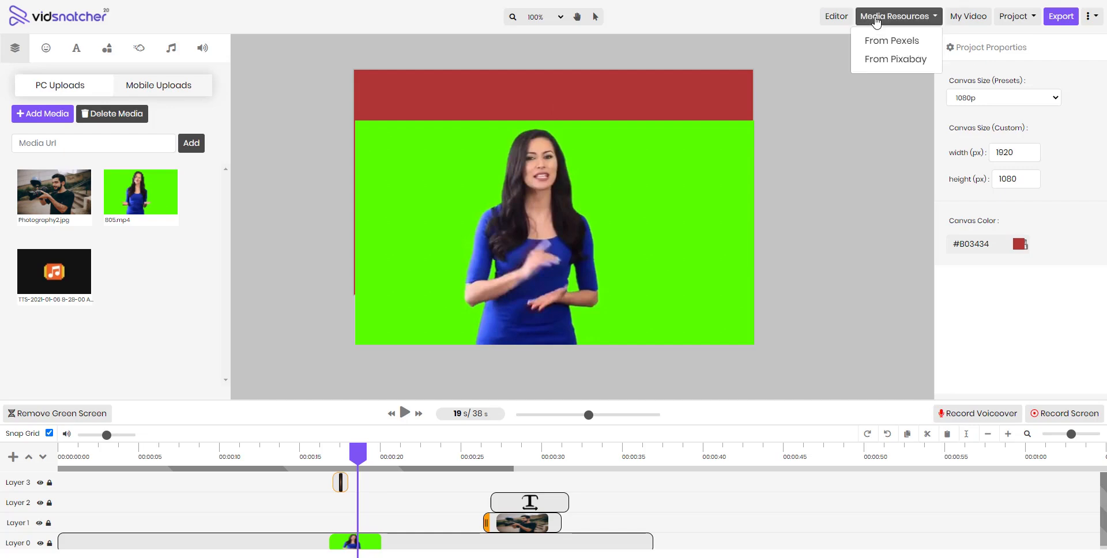
{"action": "left_click", "coordinate": [909, 60]}
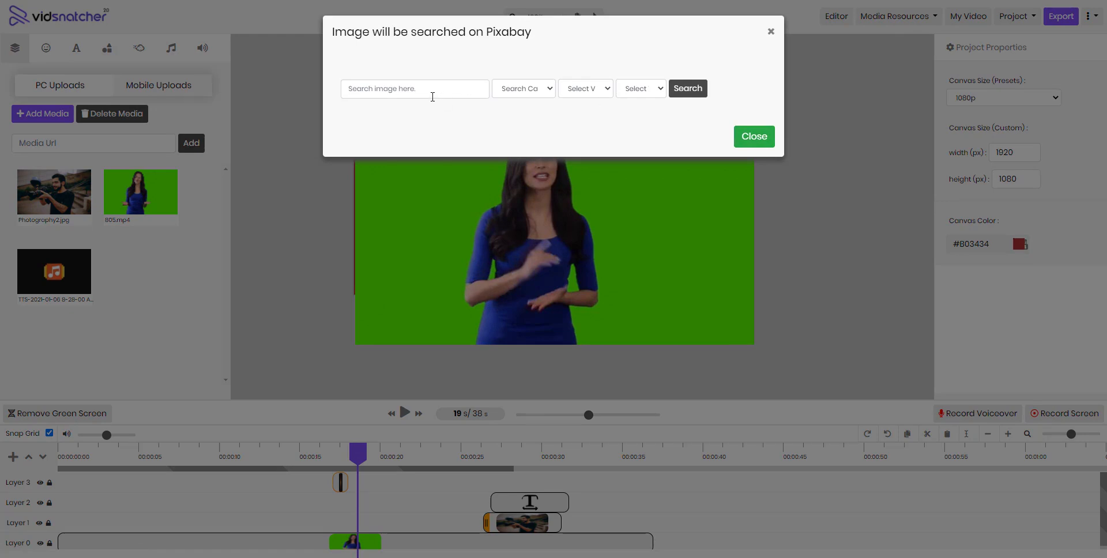
{"action": "left_click", "coordinate": [396, 87]}
{"action": "left_click", "coordinate": [408, 111]}
{"action": "left_click", "coordinate": [707, 90]}
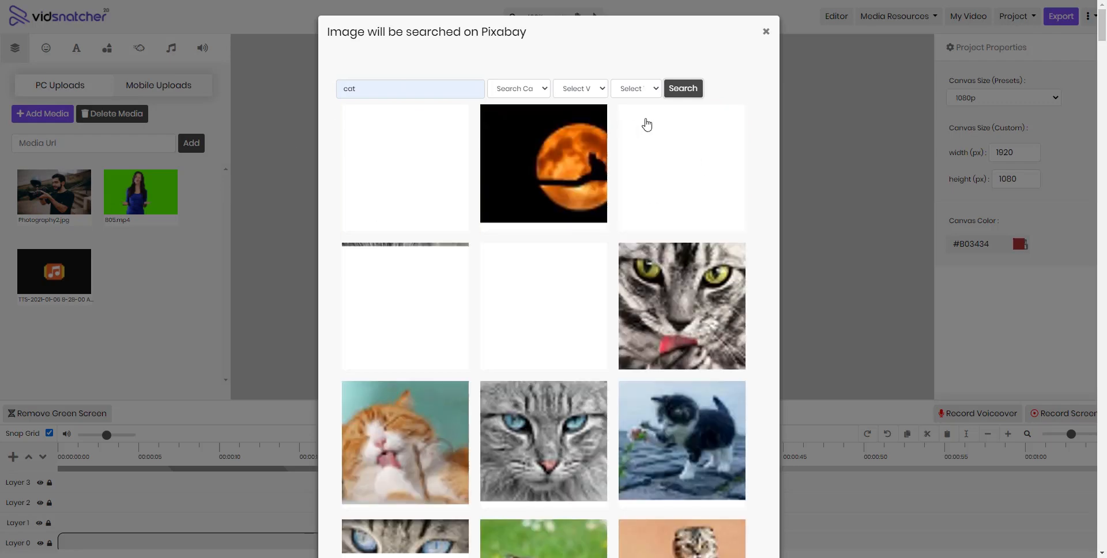
{"action": "scroll", "coordinate": [674, 187], "scroll_direction": "down", "scroll_amount": 8}
{"action": "scroll", "coordinate": [675, 187], "scroll_direction": "up", "scroll_amount": 6}
{"action": "scroll", "coordinate": [674, 187], "scroll_direction": "up", "scroll_amount": 2}
{"action": "left_click", "coordinate": [763, 34]}
Search Pexels for "cats" images, look at the results and close the search
{"action": "left_click", "coordinate": [920, 19]}
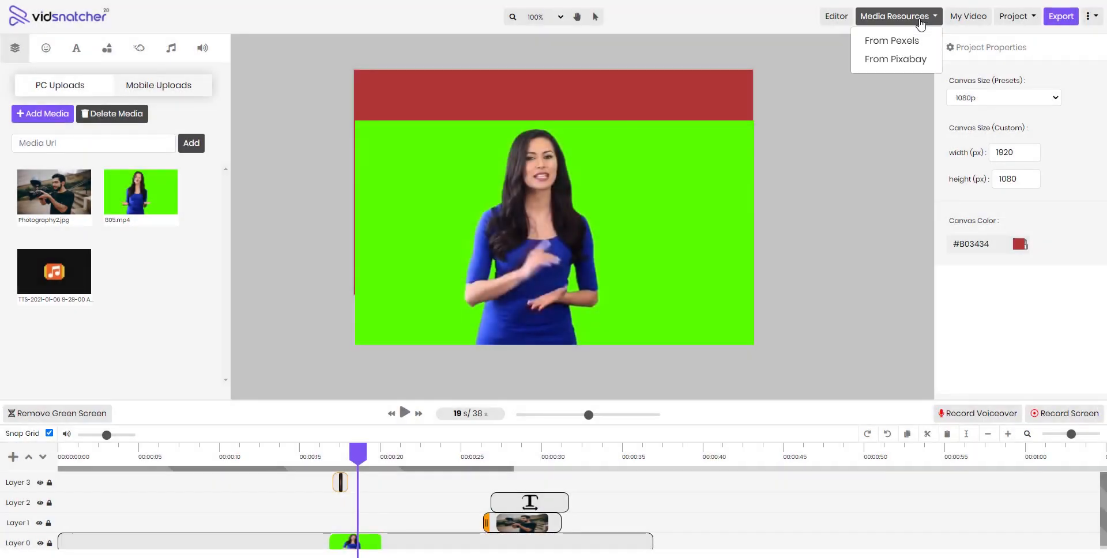
{"action": "left_click", "coordinate": [910, 39]}
{"action": "left_click", "coordinate": [432, 84]}
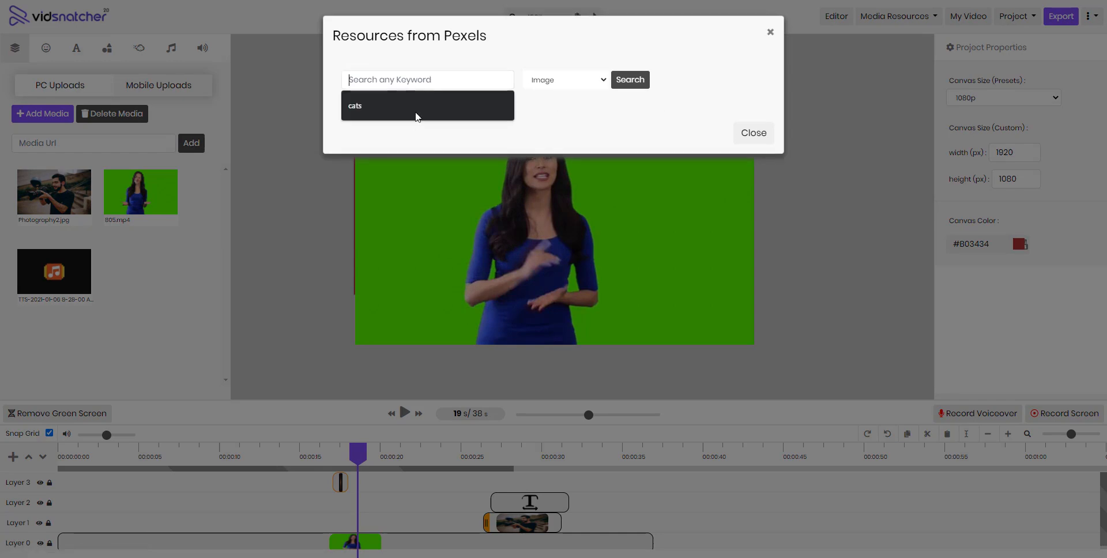
{"action": "left_click", "coordinate": [420, 105]}
{"action": "left_click", "coordinate": [632, 80]}
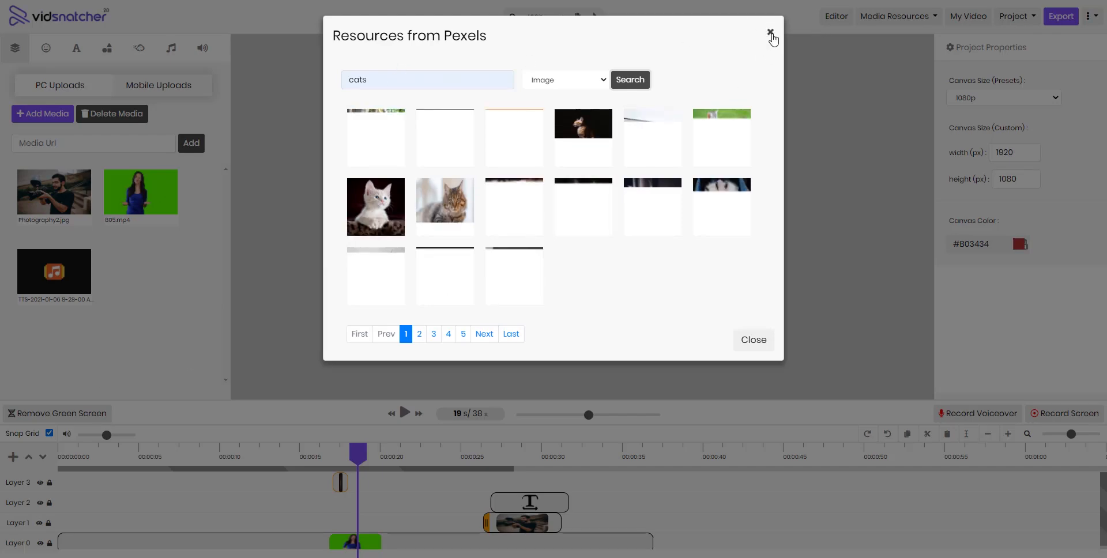
{"action": "left_click", "coordinate": [770, 31]}
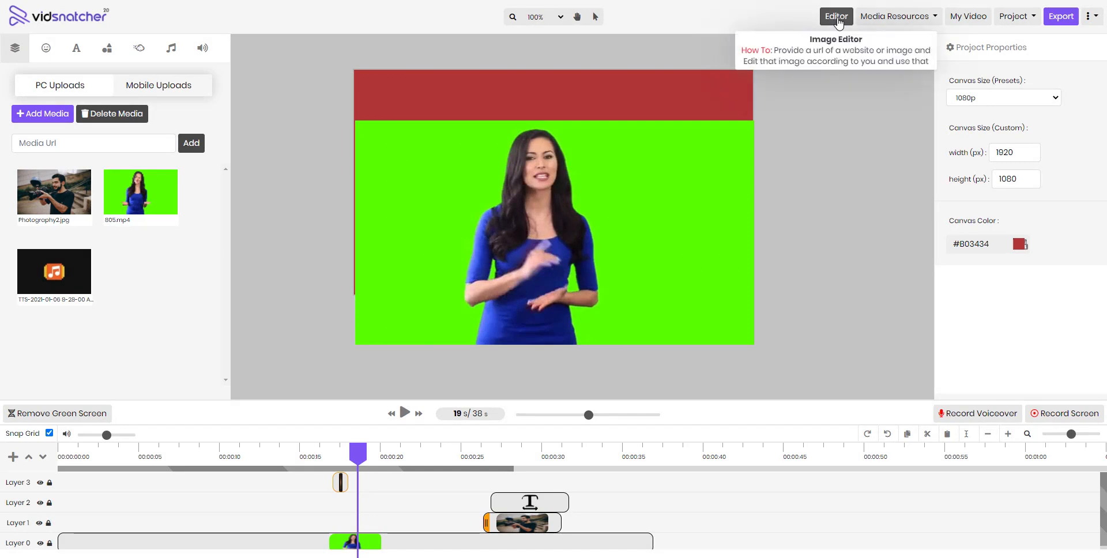
{"action": "left_click", "coordinate": [837, 17]}
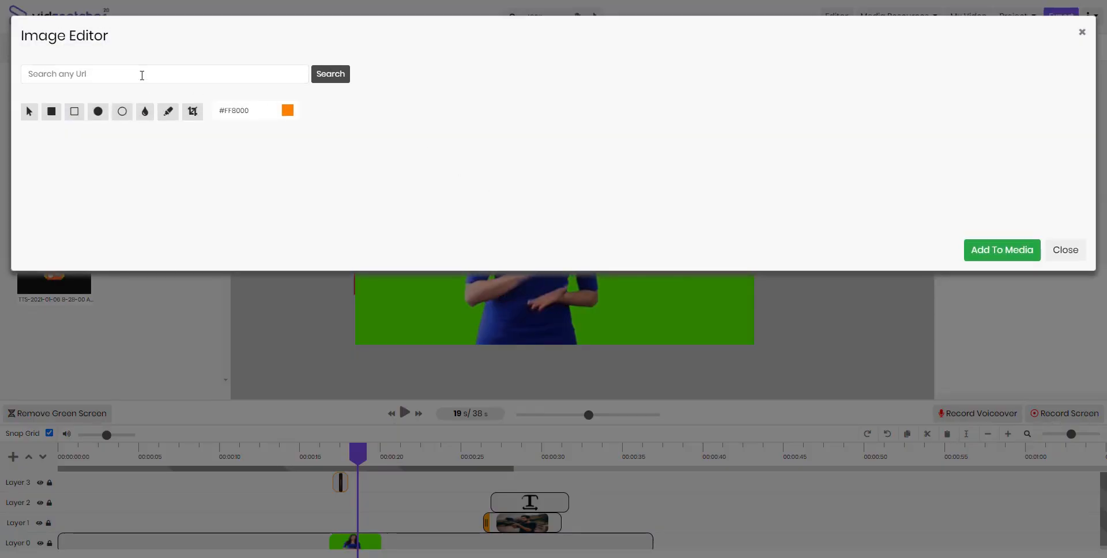
{"action": "type", "text": "https://www.google.com"}
{"action": "left_click", "coordinate": [338, 82]}
{"action": "scroll", "coordinate": [742, 370], "scroll_direction": "down", "scroll_amount": 3}
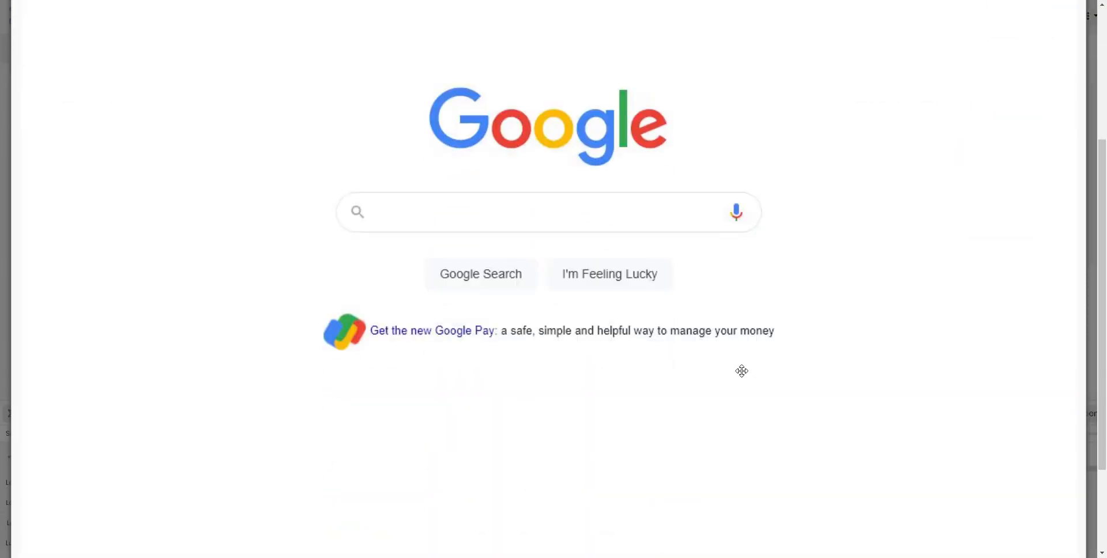
{"action": "scroll", "coordinate": [368, 419], "scroll_direction": "up", "scroll_amount": 4}
{"action": "scroll", "coordinate": [292, 358], "scroll_direction": "down", "scroll_amount": 4}
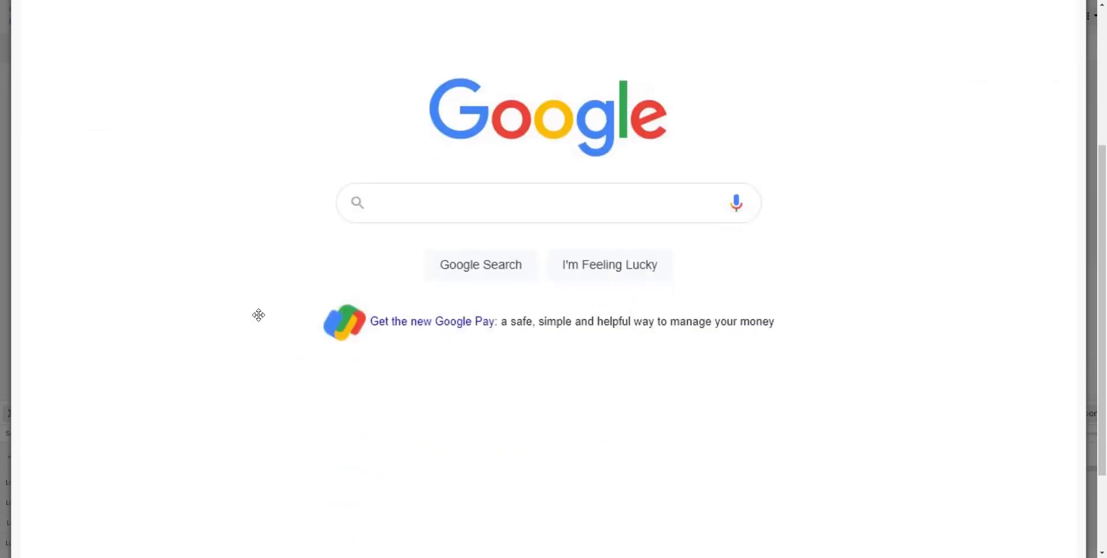
{"action": "scroll", "coordinate": [625, 234], "scroll_direction": "up", "scroll_amount": 4}
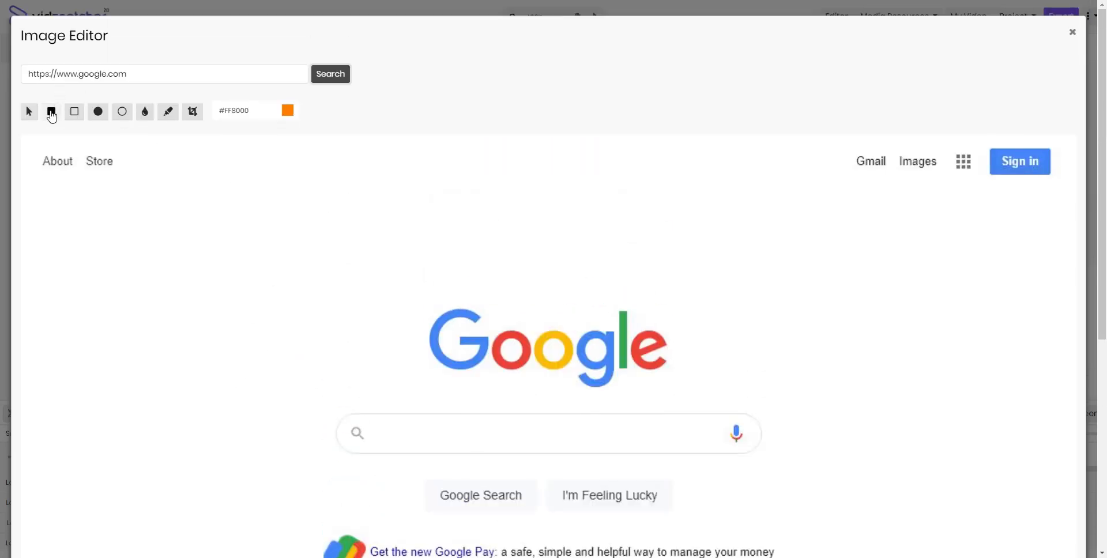
Add a filled orange (#FF8000) square to the page capture and move it over the Gmail link
{"action": "left_click", "coordinate": [51, 111]}
{"action": "left_click", "coordinate": [79, 193]}
{"action": "mouse_move", "coordinate": [81, 181]}
{"action": "left_mouse_down"}
{"action": "mouse_move", "coordinate": [336, 335]}
{"action": "mouse_move", "coordinate": [396, 296]}
{"action": "mouse_move", "coordinate": [610, 256]}
{"action": "mouse_move", "coordinate": [880, 172]}
{"action": "left_mouse_up"}
Draw a freehand orange loop around the Google logo and add the edited image to the media library
{"action": "left_click", "coordinate": [167, 112]}
{"action": "mouse_move", "coordinate": [443, 260]}
{"action": "left_mouse_down"}
{"action": "mouse_move", "coordinate": [628, 437]}
{"action": "mouse_move", "coordinate": [472, 263]}
{"action": "left_mouse_up"}
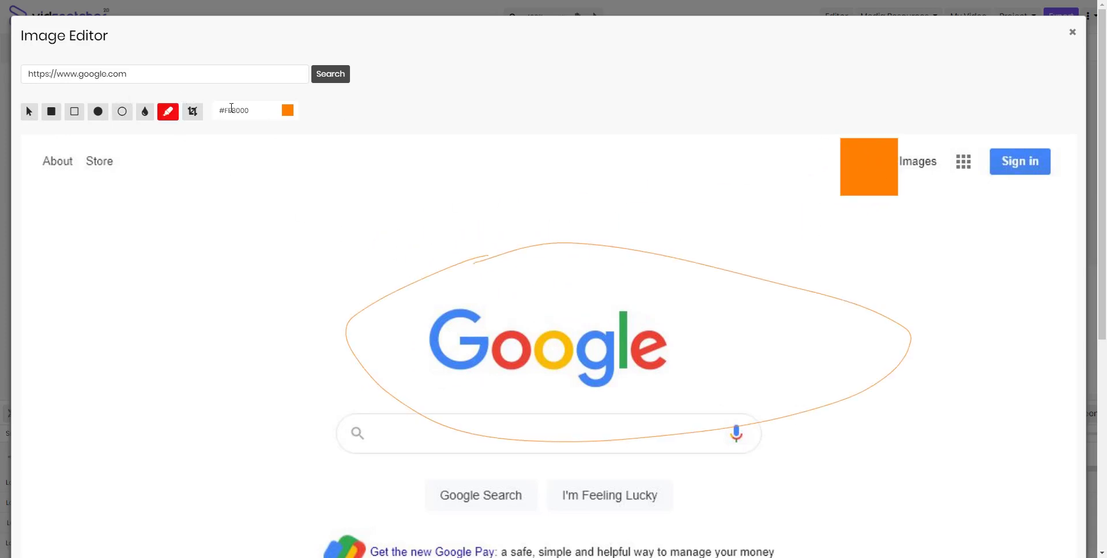
{"action": "scroll", "coordinate": [798, 319], "scroll_direction": "down", "scroll_amount": 5}
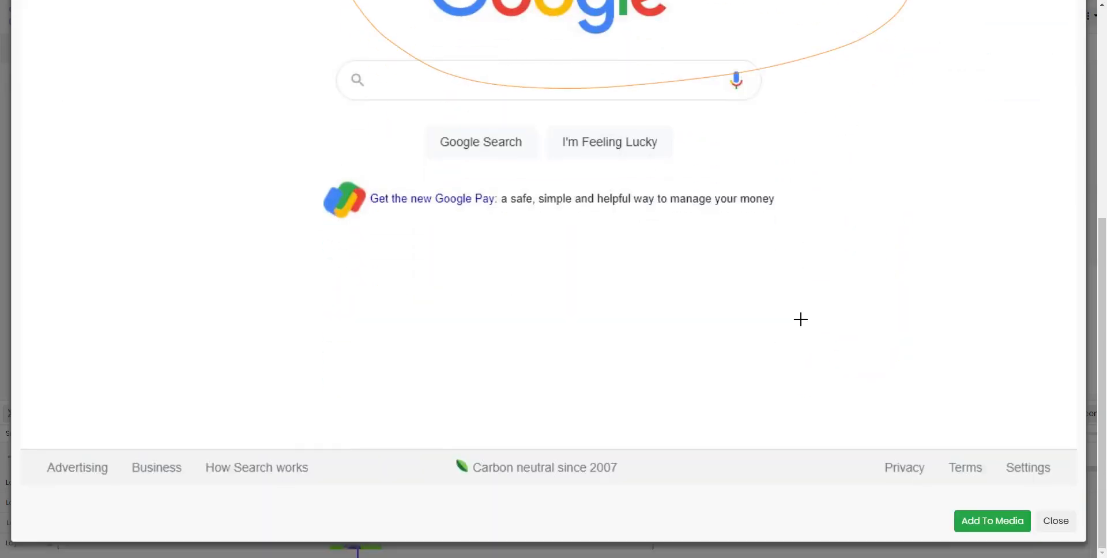
{"action": "left_click", "coordinate": [954, 522]}
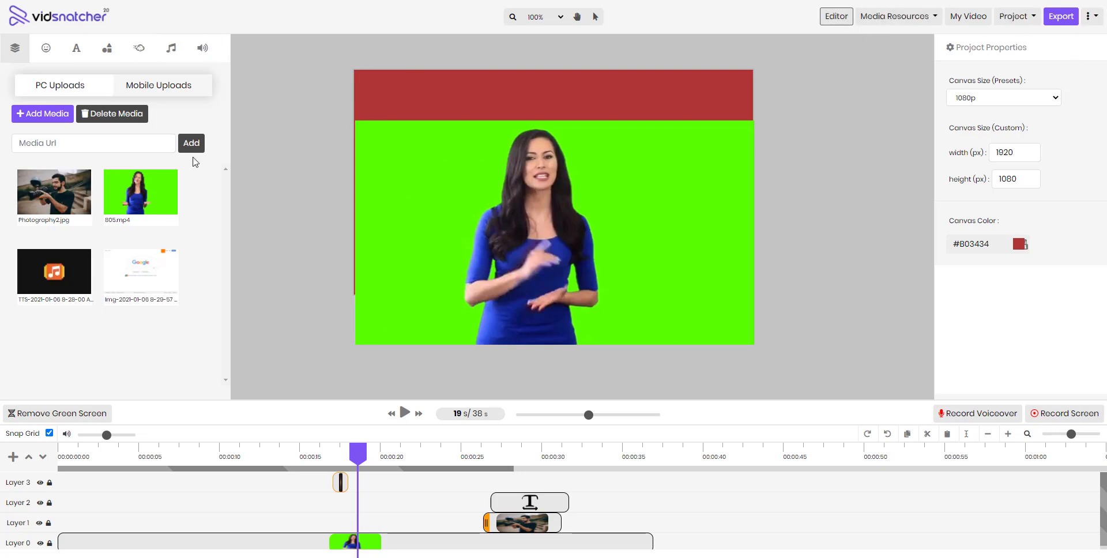
{"action": "left_click", "coordinate": [1016, 17]}
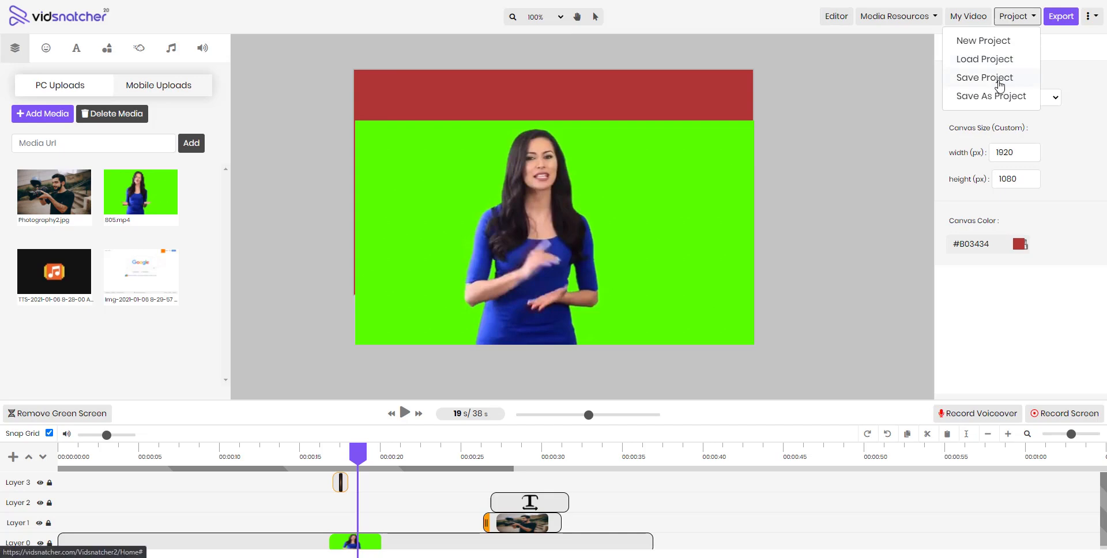
{"action": "left_click", "coordinate": [1000, 85]}
{"action": "left_click", "coordinate": [508, 71]}
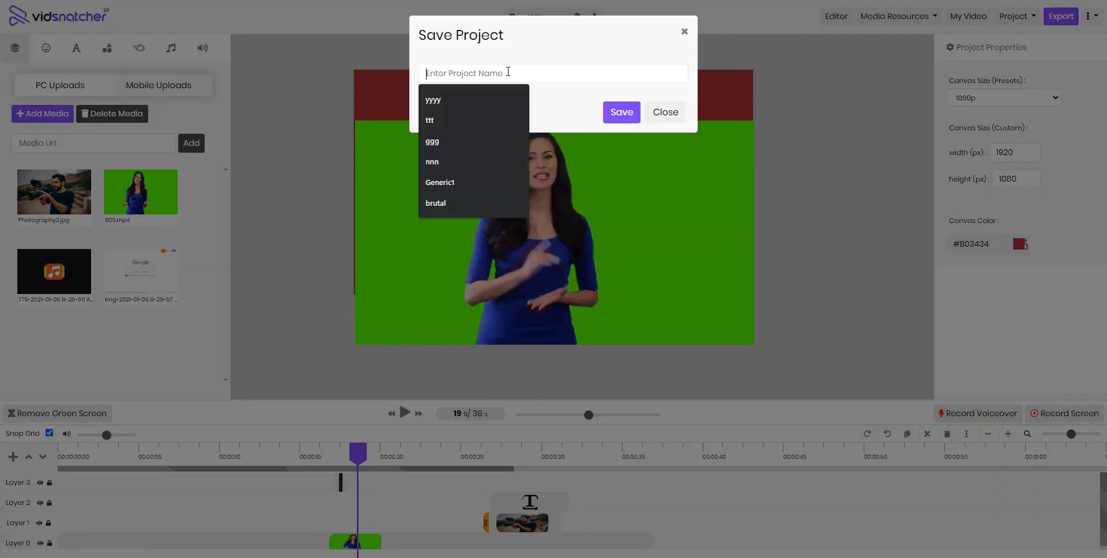
{"action": "left_click", "coordinate": [601, 53]}
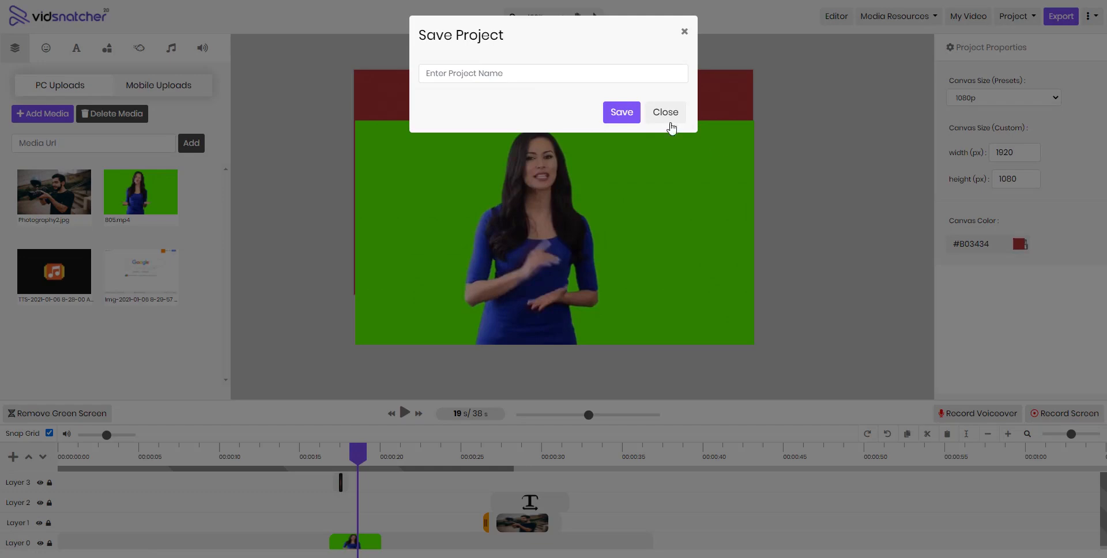
{"action": "left_click", "coordinate": [670, 121]}
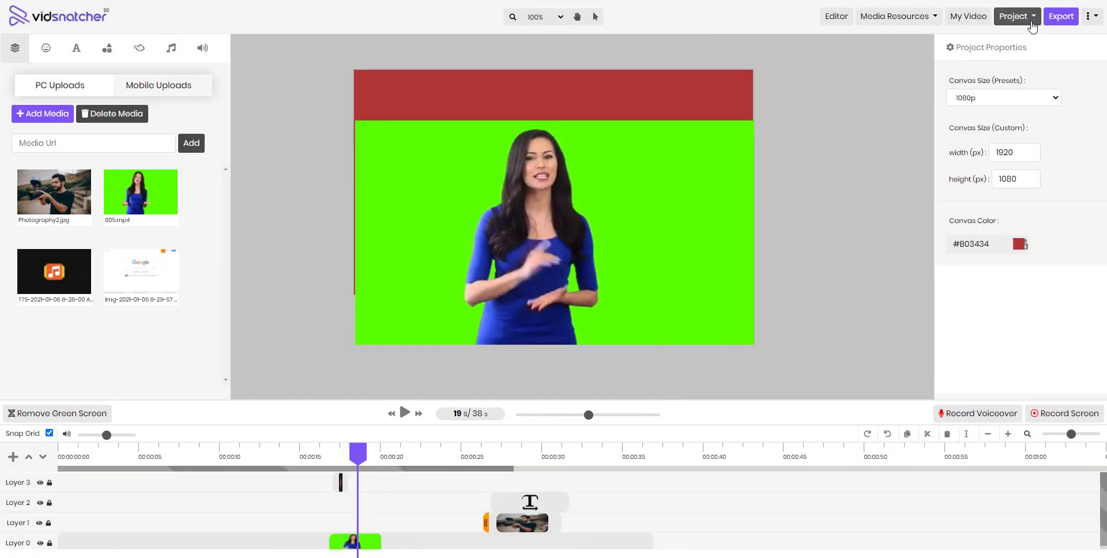
Save the project under the name "ddd" and dismiss the confirmation
{"action": "left_click", "coordinate": [1031, 22]}
{"action": "left_click", "coordinate": [1031, 22]}
{"action": "left_click", "coordinate": [1031, 22]}
{"action": "left_click", "coordinate": [985, 78]}
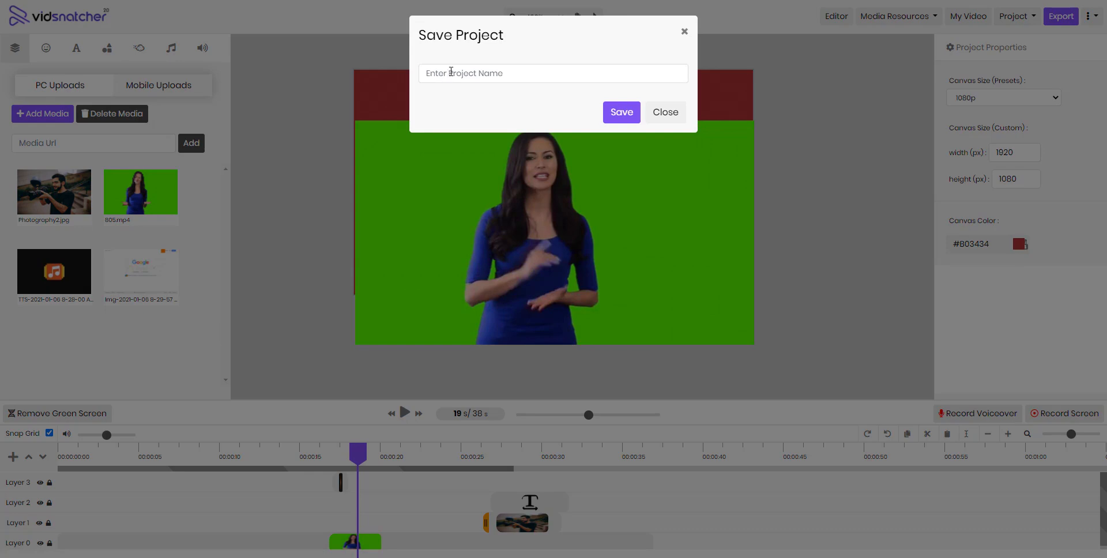
{"action": "left_click", "coordinate": [450, 73]}
{"action": "type", "text": "ddd"}
{"action": "left_click", "coordinate": [612, 115]}
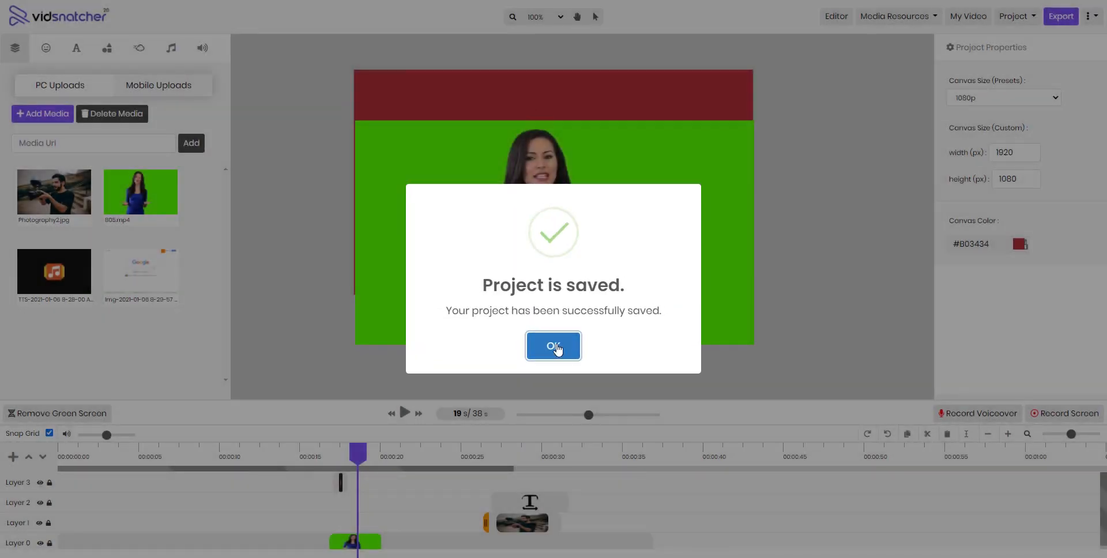
{"action": "left_click", "coordinate": [554, 347]}
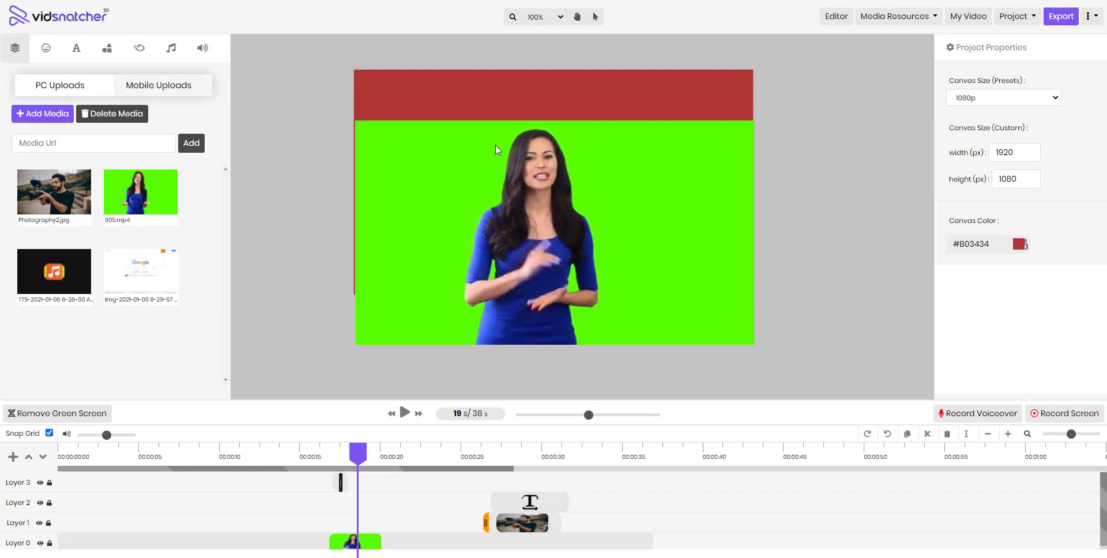
Move the Layer 0 green-screen clip to Layer 3 after the speech audio, split it at 26 seconds, and view the second part's audio separation option
{"action": "left_click", "coordinate": [185, 537]}
{"action": "right_click", "coordinate": [186, 536]}
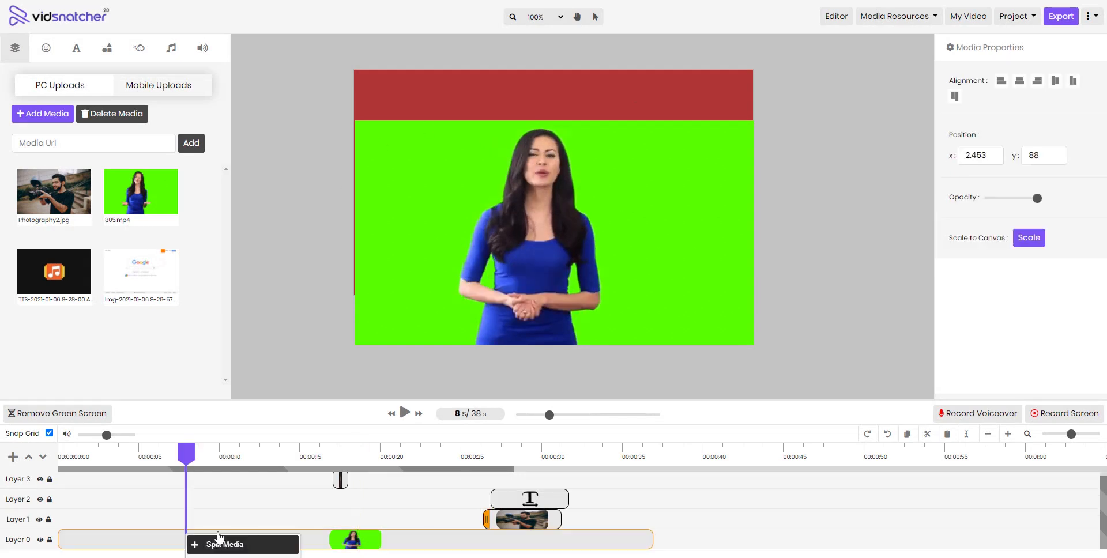
{"action": "left_click", "coordinate": [529, 498]}
{"action": "left_click", "coordinate": [426, 547]}
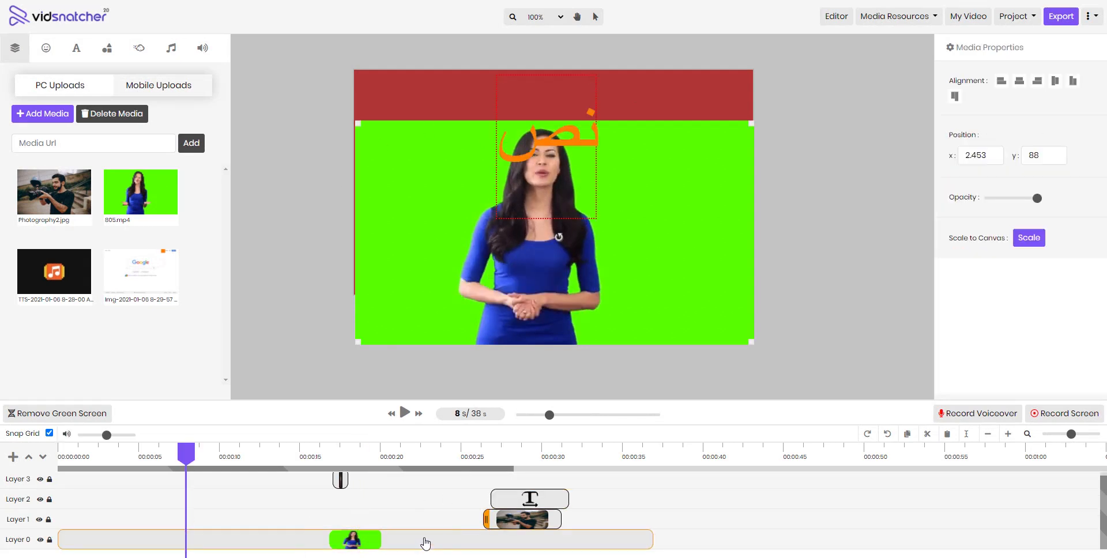
{"action": "left_click_drag", "start_coordinate": [426, 546], "coordinate": [422, 496]}
{"action": "right_click", "coordinate": [477, 481]}
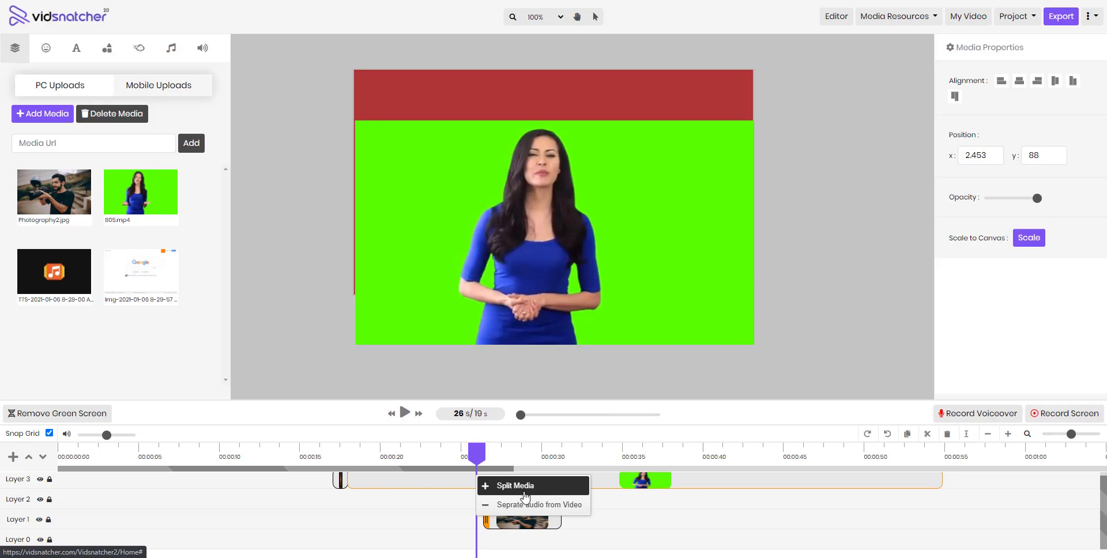
{"action": "left_click", "coordinate": [525, 487]}
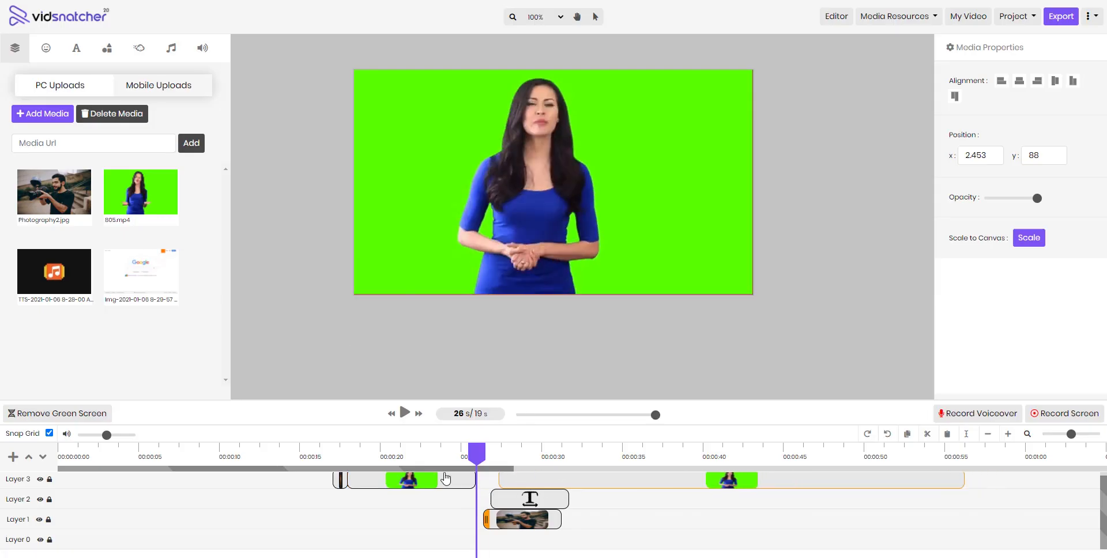
{"action": "right_click", "coordinate": [525, 483]}
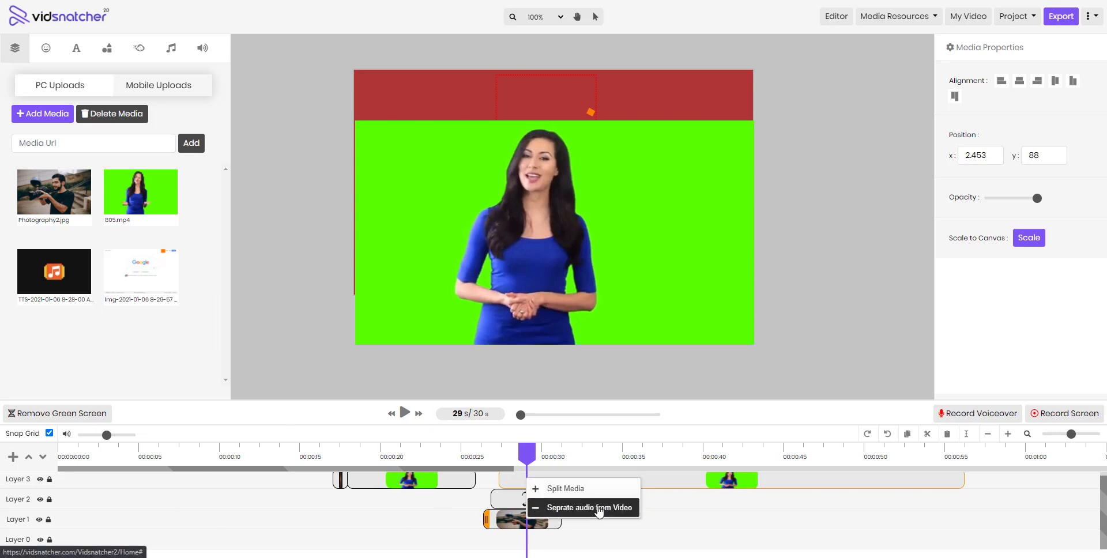
{"action": "left_click", "coordinate": [824, 523]}
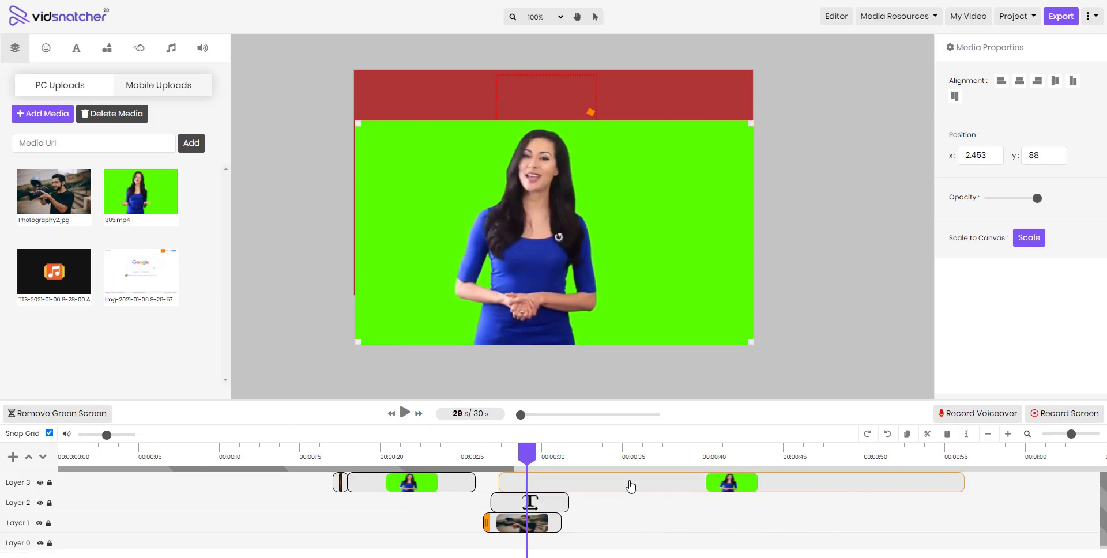
Delete all clips from the timeline layers and return the playhead to 0 seconds
{"action": "key", "text": "Delete"}
{"action": "left_click", "coordinate": [515, 502]}
{"action": "key", "text": "Delete"}
{"action": "left_click", "coordinate": [440, 489]}
{"action": "key", "text": "Delete"}
{"action": "key", "text": "Delete"}
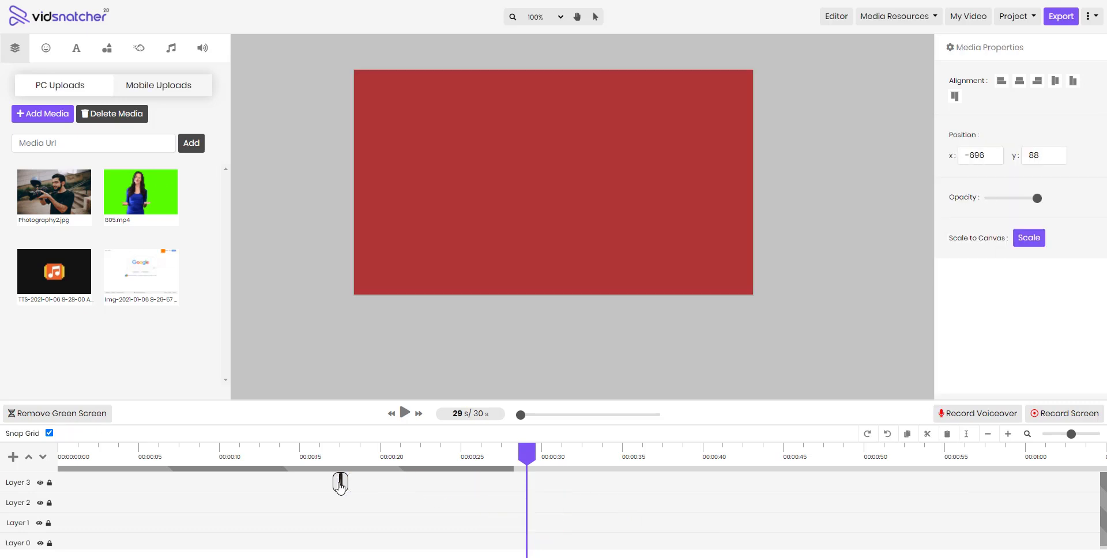
{"action": "left_click", "coordinate": [342, 482]}
{"action": "left_click_drag", "start_coordinate": [410, 454], "coordinate": [20, 455]}
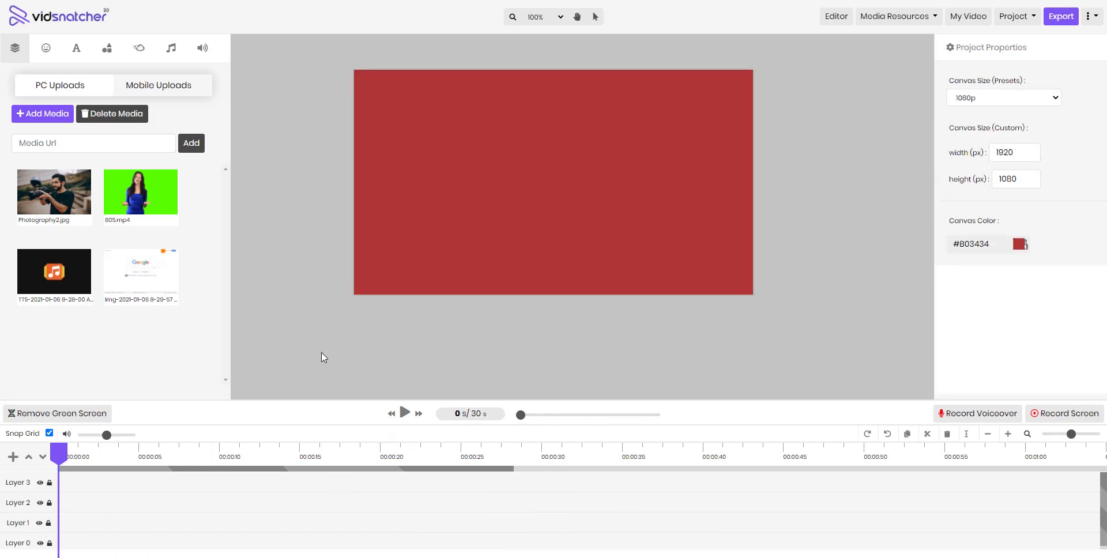
Open the voiceover recording controls and close them without recording
{"action": "left_click", "coordinate": [998, 423]}
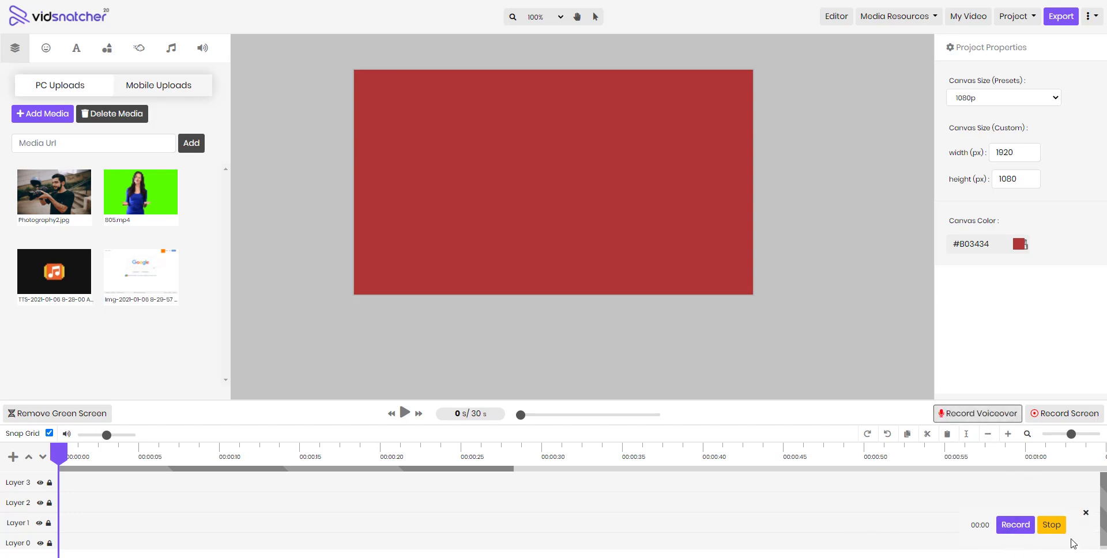
{"action": "left_click", "coordinate": [1085, 513]}
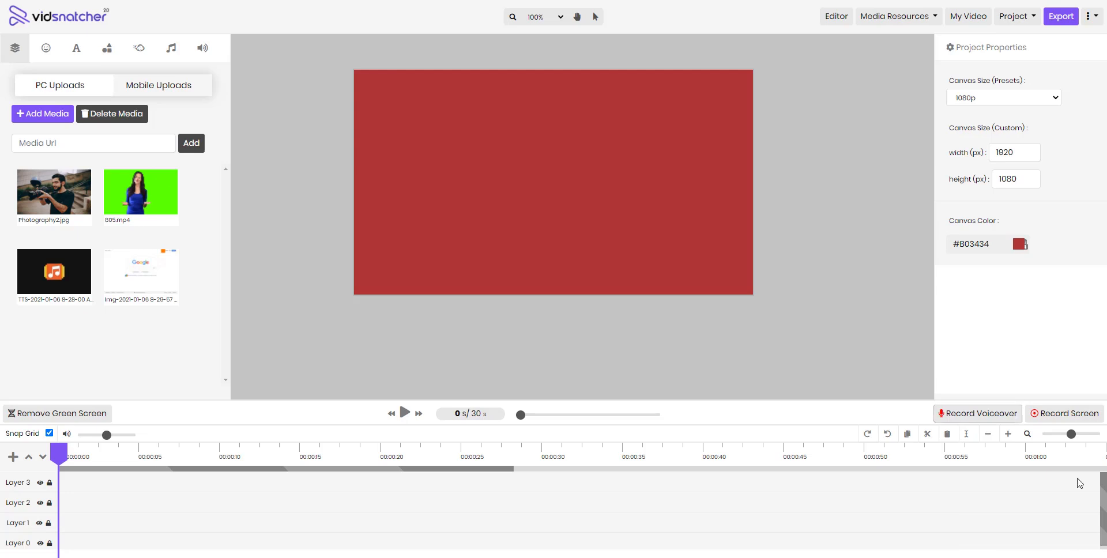
Open the screen recorder, dismiss the microphone request, switch between the screen and camera sources, and close the recorder without recording
{"action": "left_click", "coordinate": [1068, 414]}
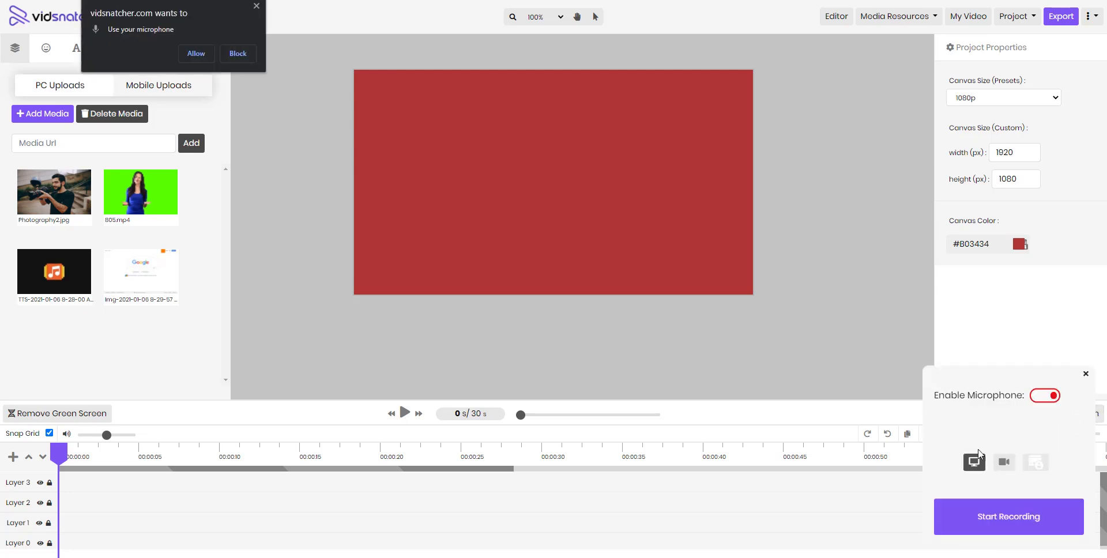
{"action": "left_click", "coordinate": [257, 6]}
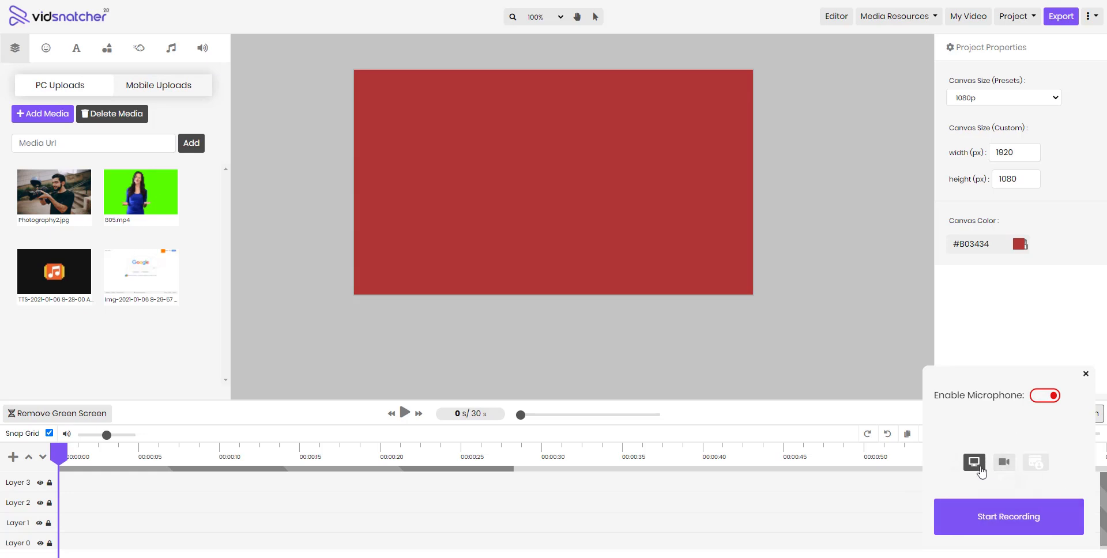
{"action": "left_click", "coordinate": [1031, 466]}
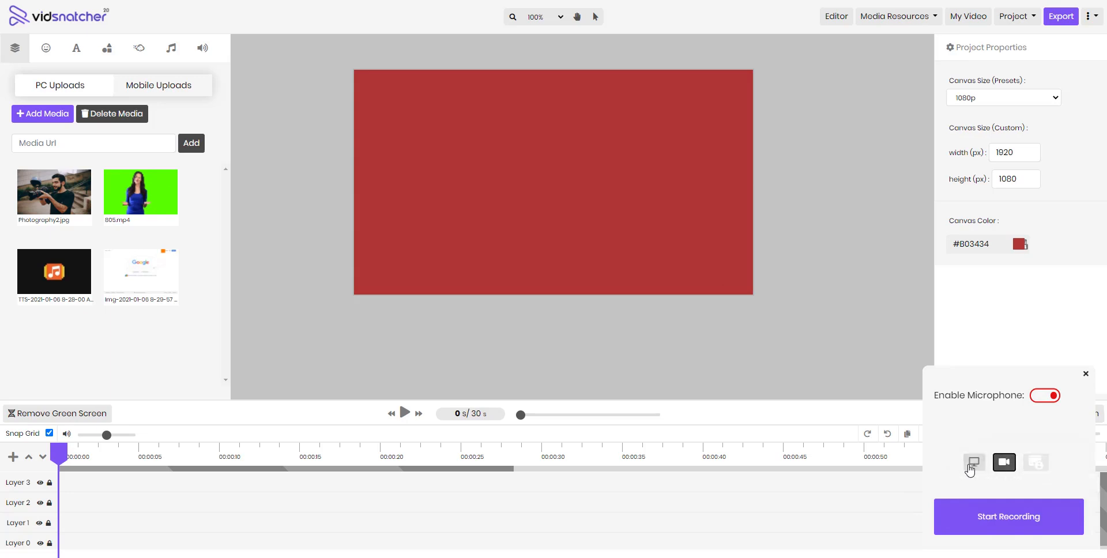
{"action": "left_click", "coordinate": [975, 471]}
{"action": "left_click", "coordinate": [1010, 470]}
{"action": "left_click", "coordinate": [1030, 468]}
{"action": "left_click", "coordinate": [1007, 470]}
{"action": "left_click", "coordinate": [968, 469]}
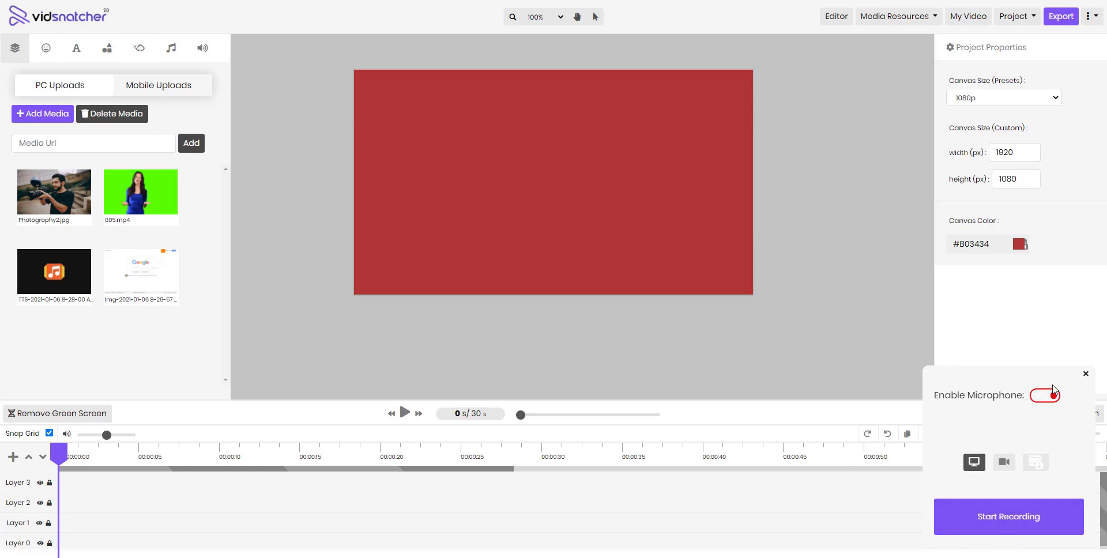
{"action": "left_click", "coordinate": [1085, 375]}
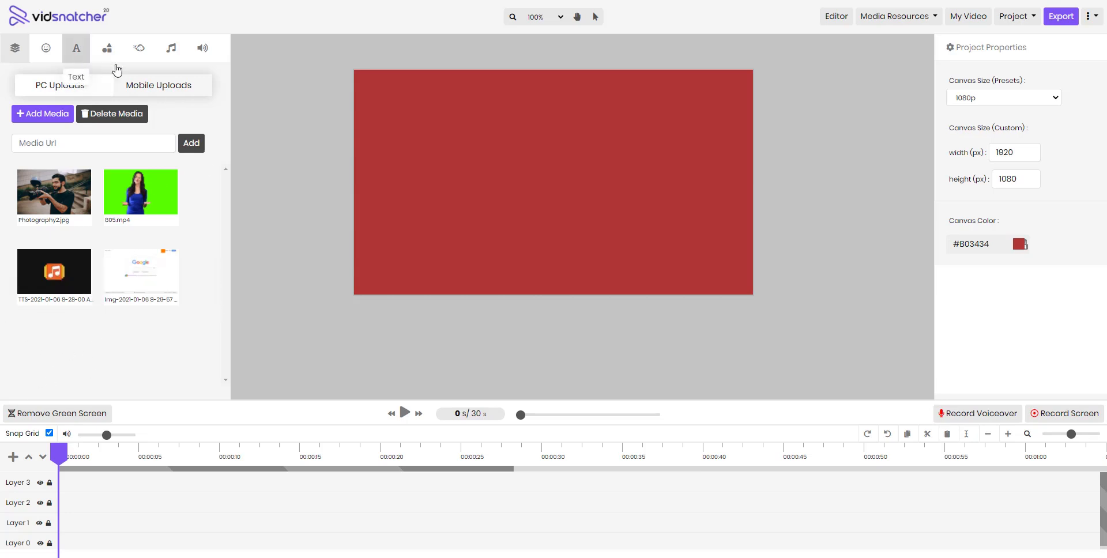
Share the 805.mp4 video with the subject "yes", generate its shareable link and copy the link
{"action": "mouse_move", "coordinate": [124, 181]}
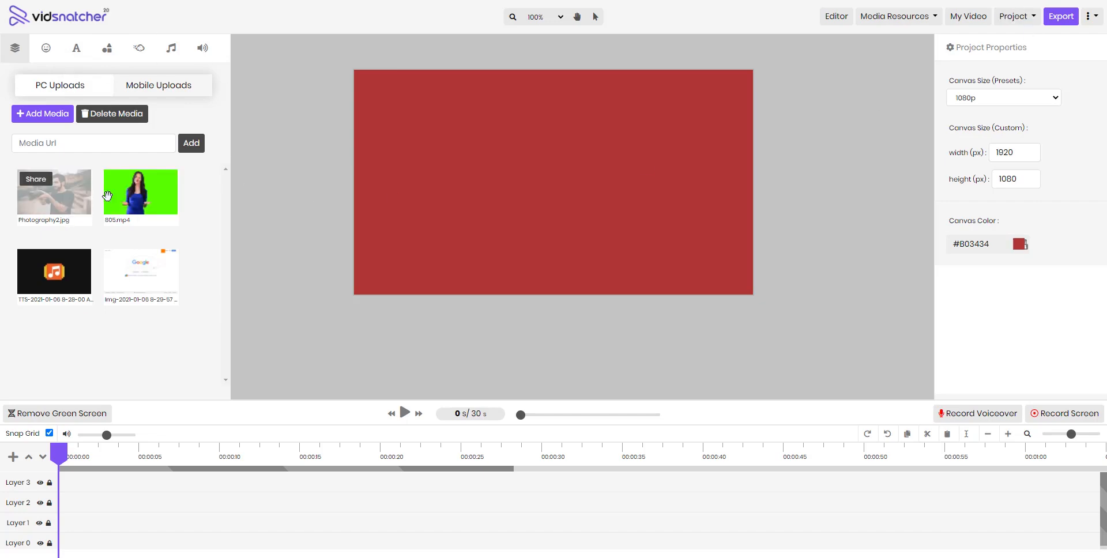
{"action": "left_click", "coordinate": [123, 179]}
{"action": "left_click", "coordinate": [162, 197]}
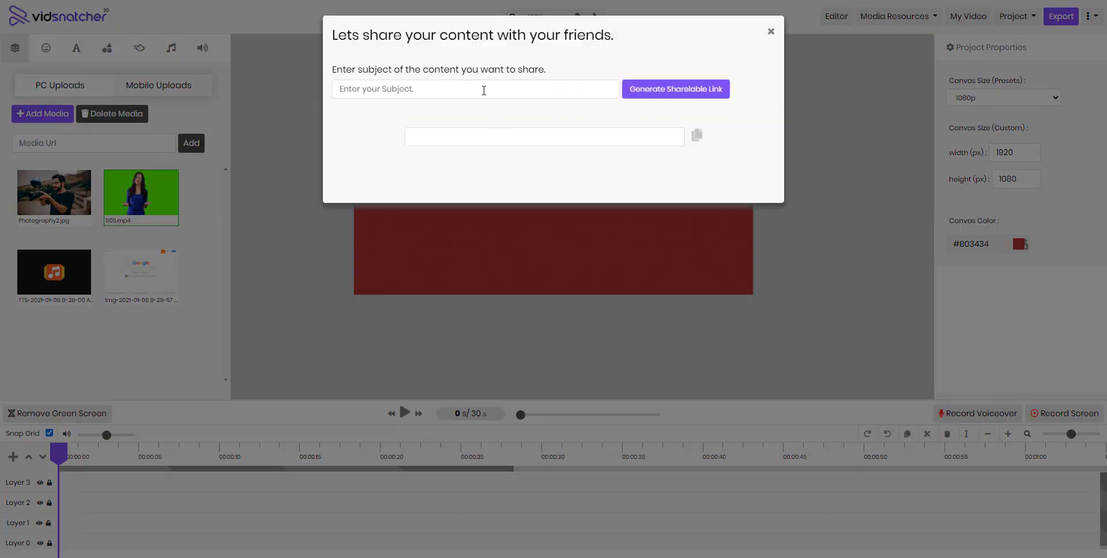
{"action": "left_click", "coordinate": [484, 90]}
{"action": "type", "text": "yes"}
{"action": "left_click", "coordinate": [640, 92]}
{"action": "triple_click", "coordinate": [498, 158]}
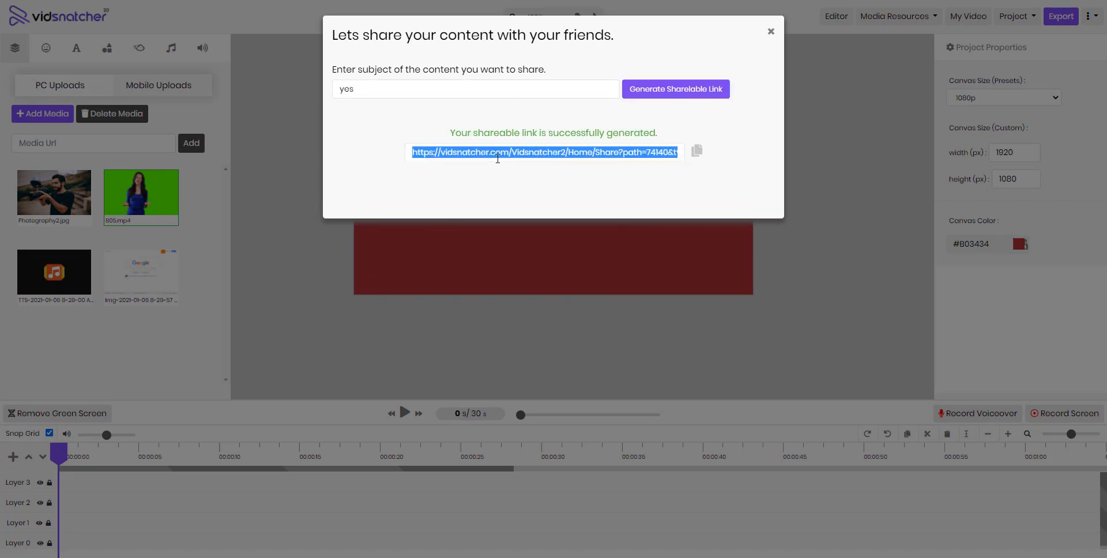
{"action": "left_click", "coordinate": [697, 150]}
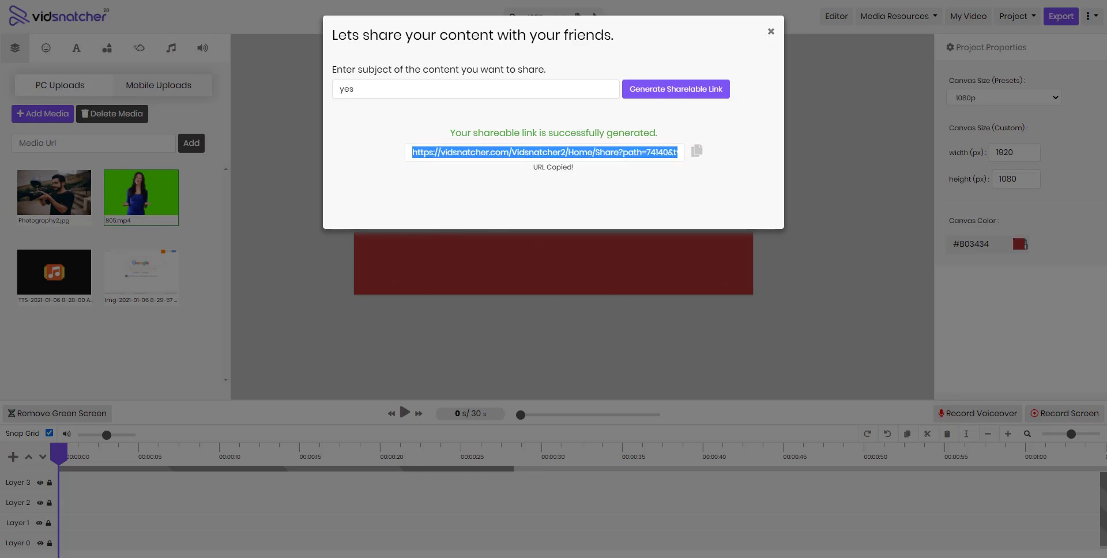
Open the copied share link in a new browser tab to view the shared video page
{"action": "key", "text": "ctrl+t"}
{"action": "key", "text": "ctrl+v"}
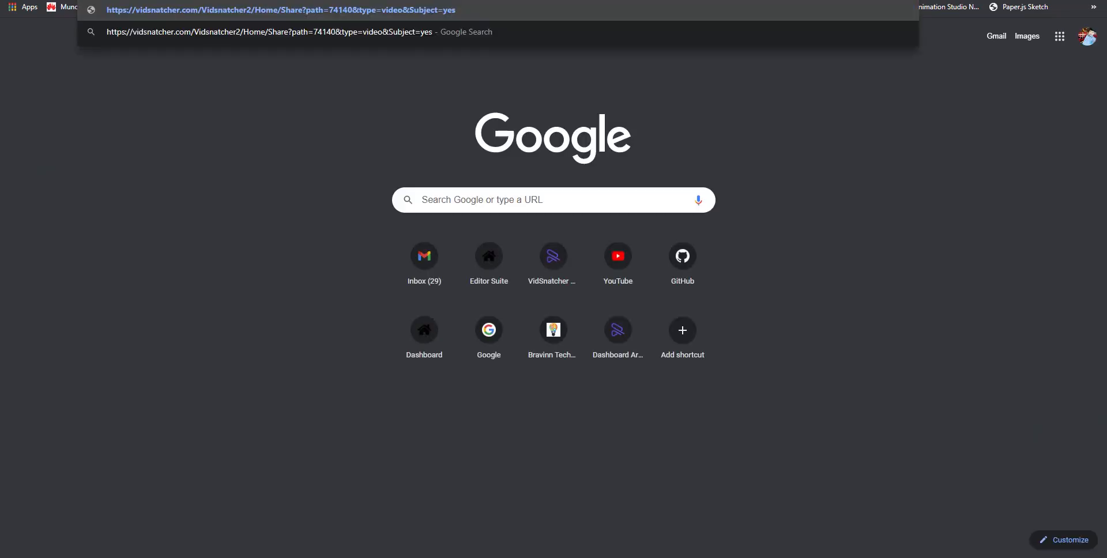
{"action": "key", "text": "Return"}
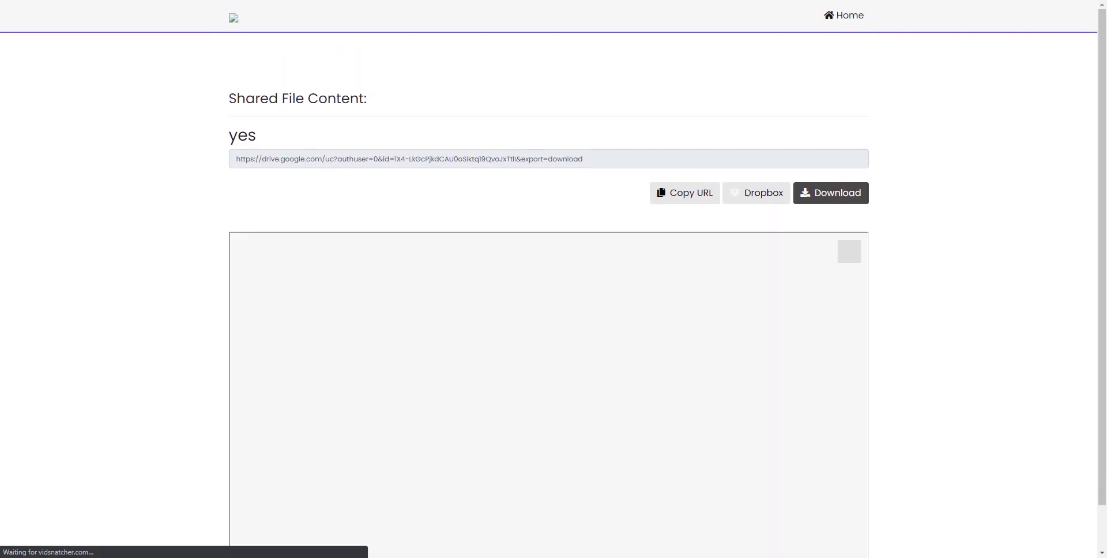
View the video on the shared page, return to the editor and close the sharing dialog
{"action": "scroll", "coordinate": [229, 270], "scroll_direction": "down", "scroll_amount": 2}
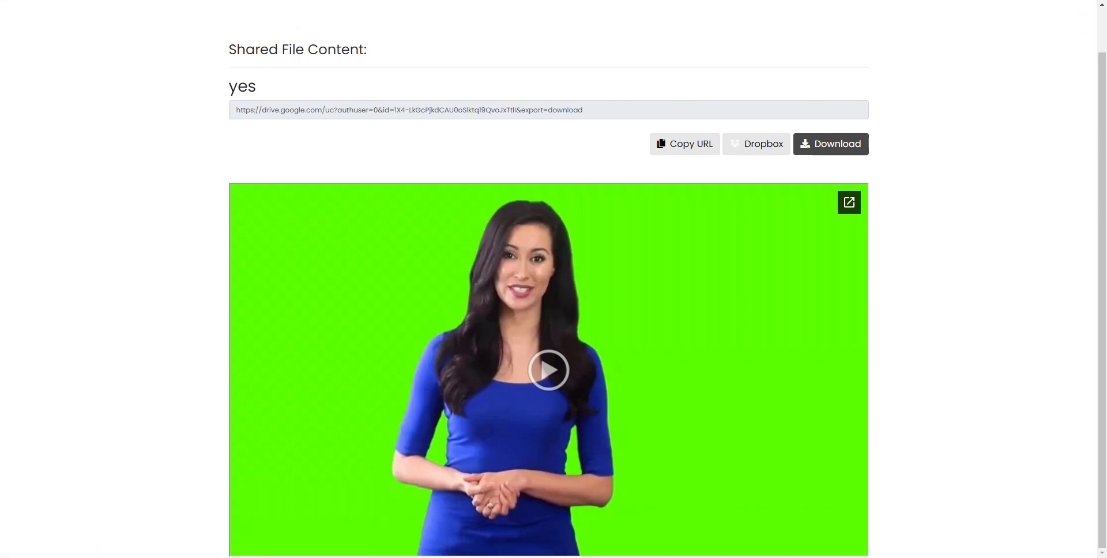
{"action": "key", "text": "ctrl+shift+Tab"}
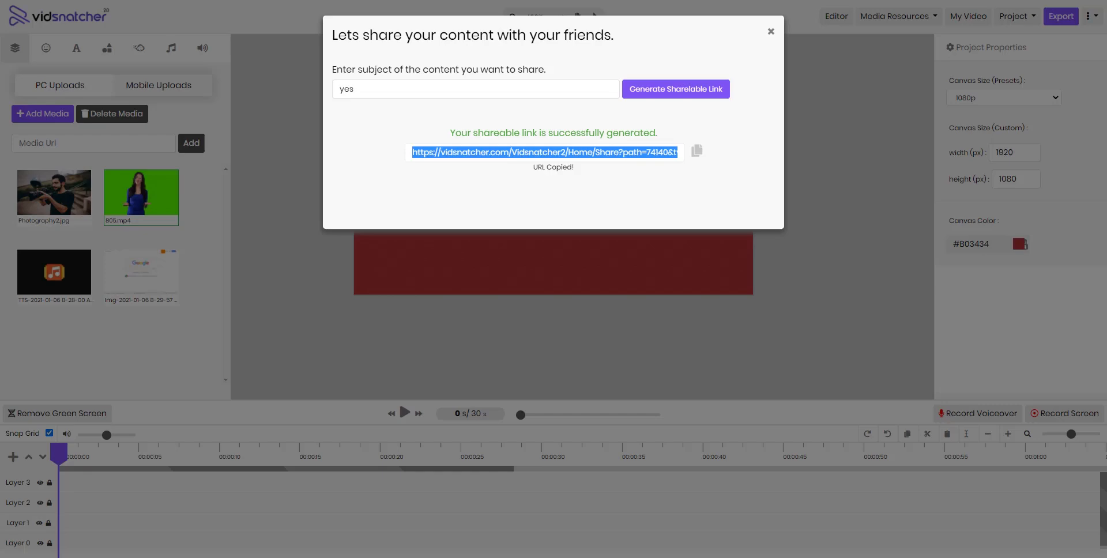
{"action": "left_click", "coordinate": [772, 33]}
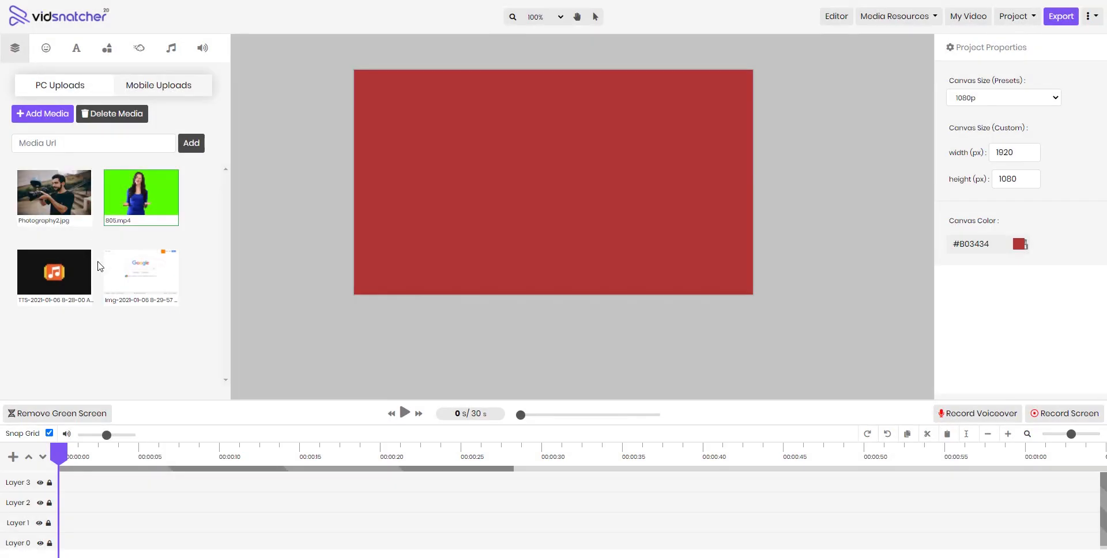
View the mobile uploads and the mobile upload page, close that page, and return to the PC uploads
{"action": "left_click", "coordinate": [158, 91]}
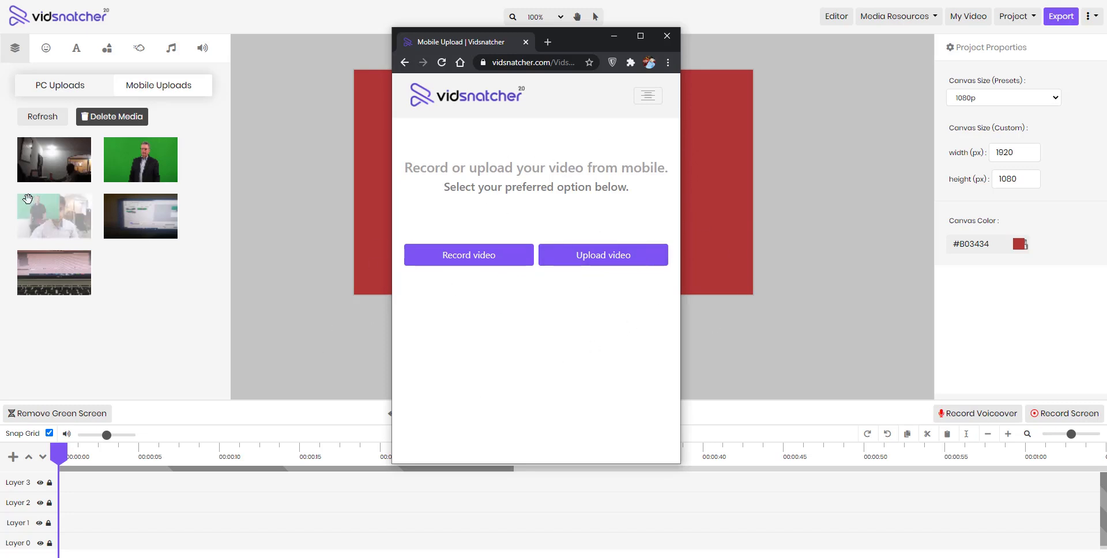
{"action": "left_click", "coordinate": [666, 37]}
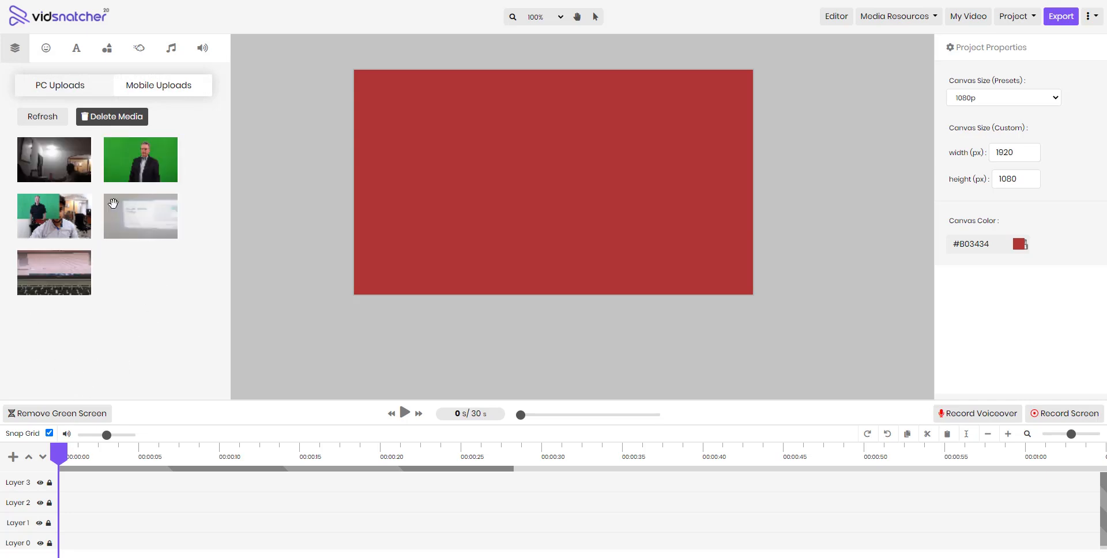
{"action": "left_click", "coordinate": [44, 48]}
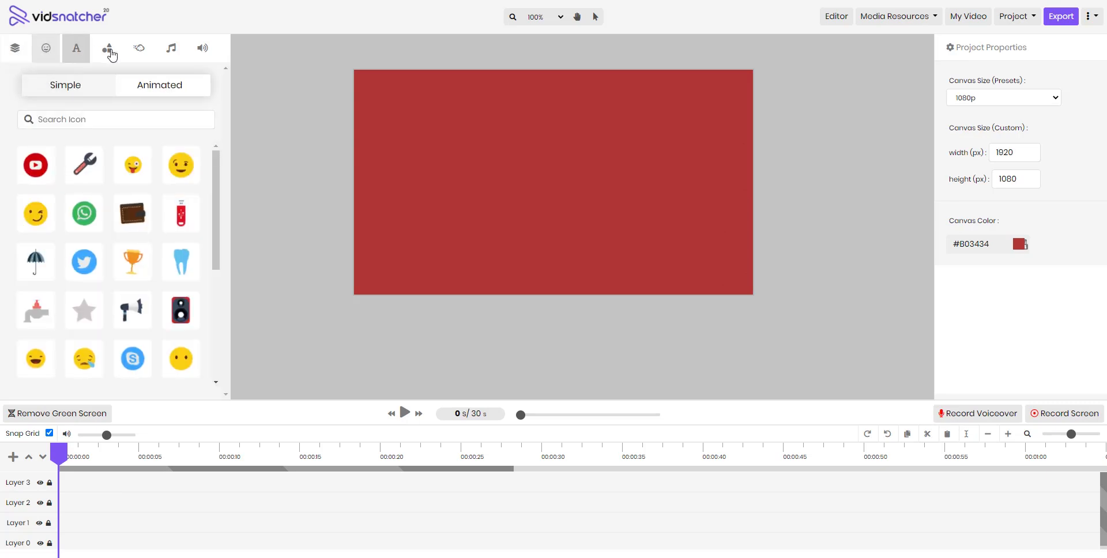
{"action": "left_click", "coordinate": [22, 53]}
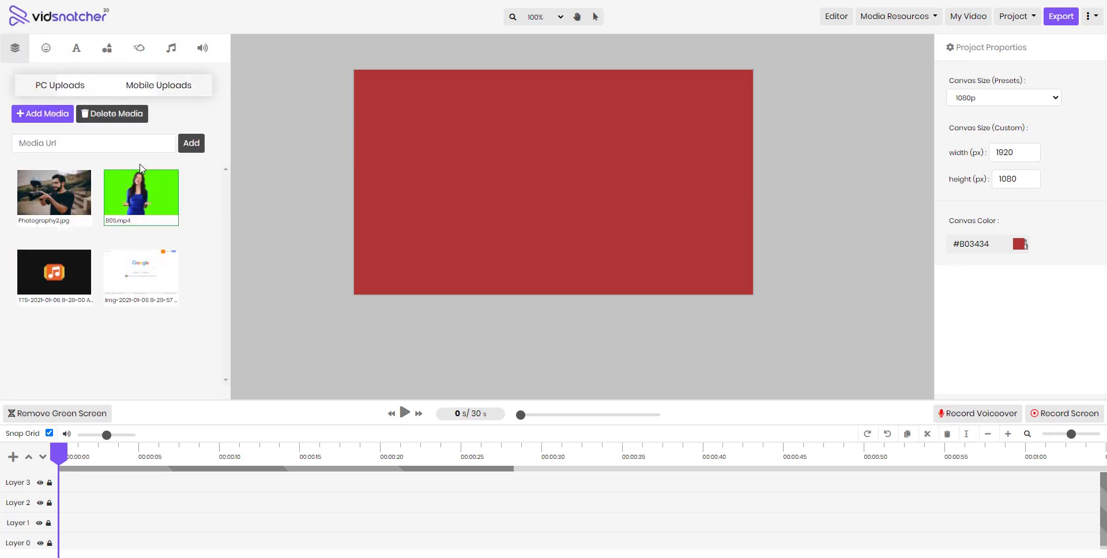
Open green screen removal for 805.mp4 and sample the key color #59ff00 from the video's green background
{"action": "mouse_move", "coordinate": [122, 260]}
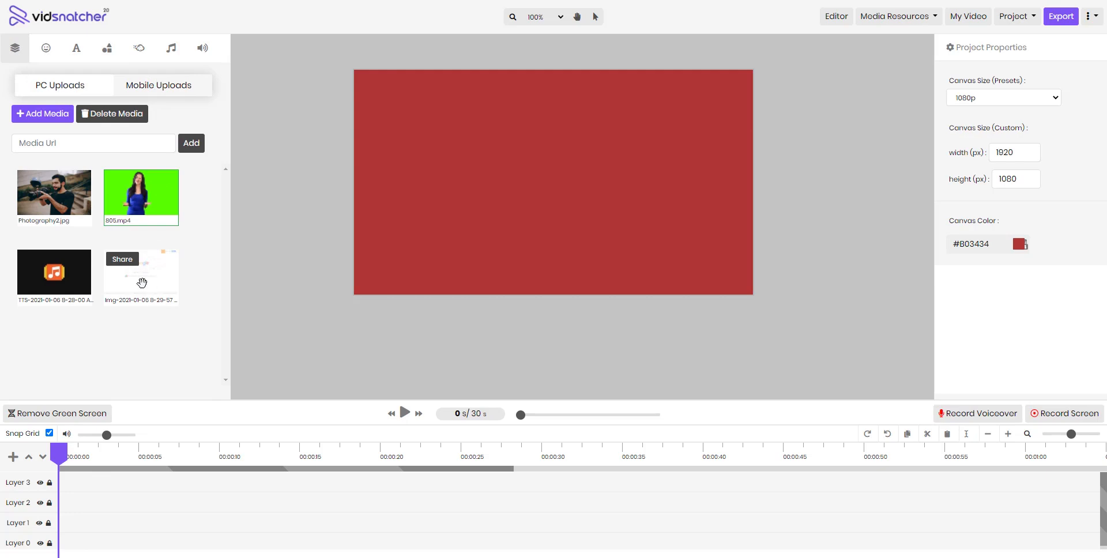
{"action": "mouse_move", "coordinate": [124, 200]}
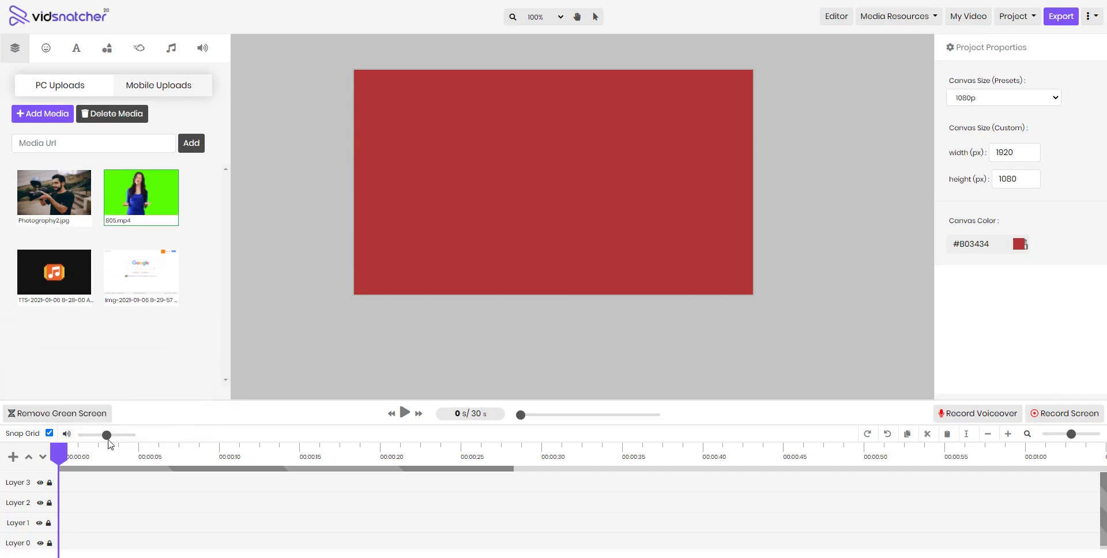
{"action": "left_click", "coordinate": [48, 415]}
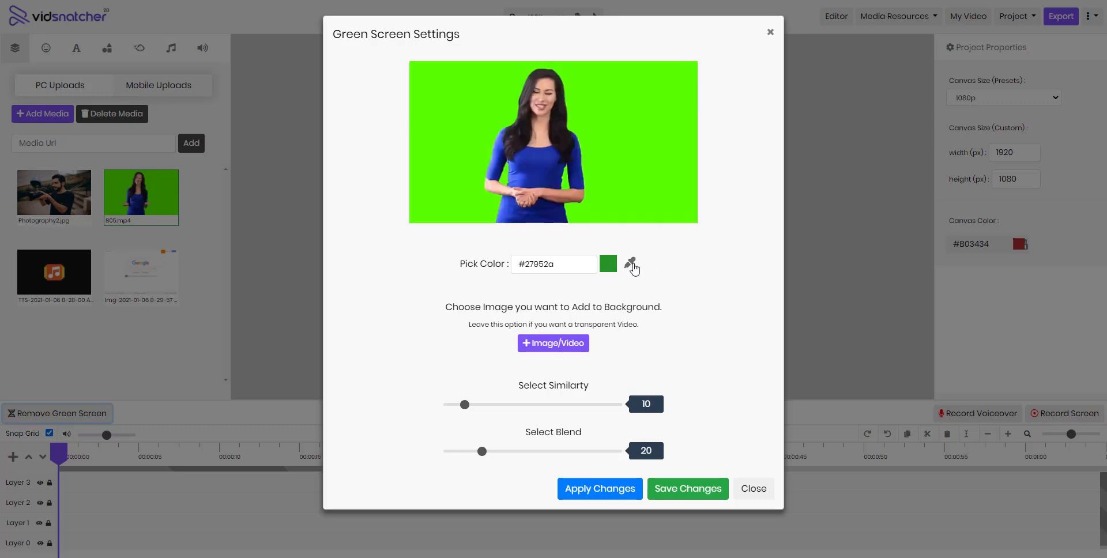
{"action": "left_click", "coordinate": [631, 264]}
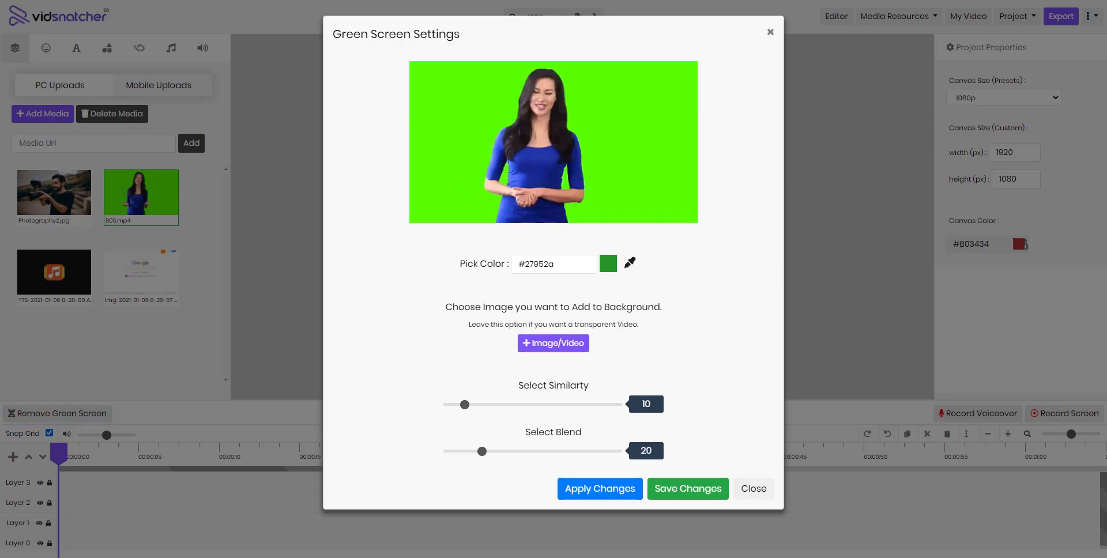
{"action": "left_click", "coordinate": [633, 179]}
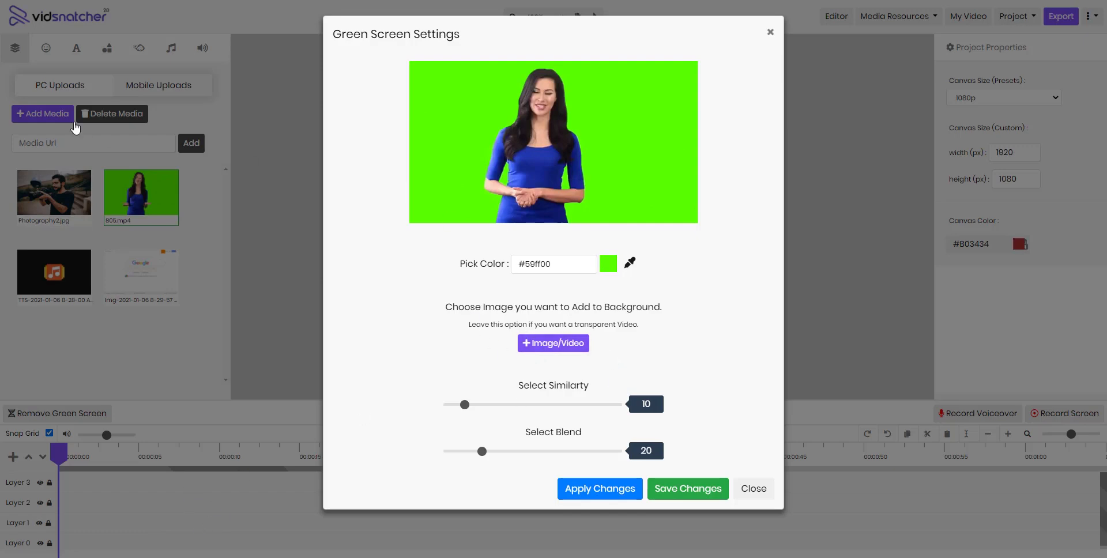
Add Restaurant2.jpg as the replacement background, set similarity to 22 and blend to 15, and apply the changes
{"action": "left_click", "coordinate": [554, 347]}
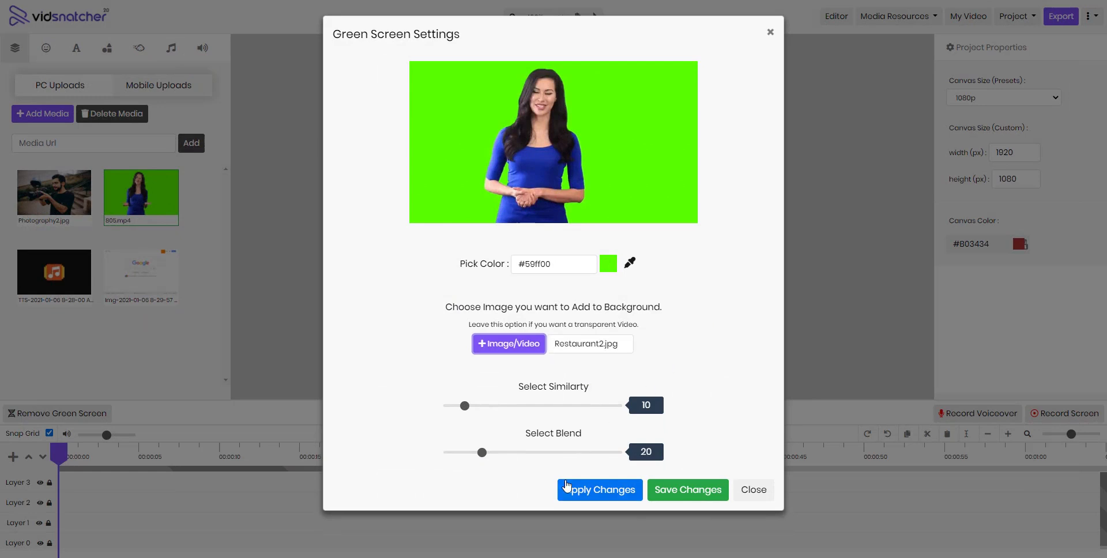
{"action": "left_click_drag", "start_coordinate": [467, 410], "coordinate": [476, 406]}
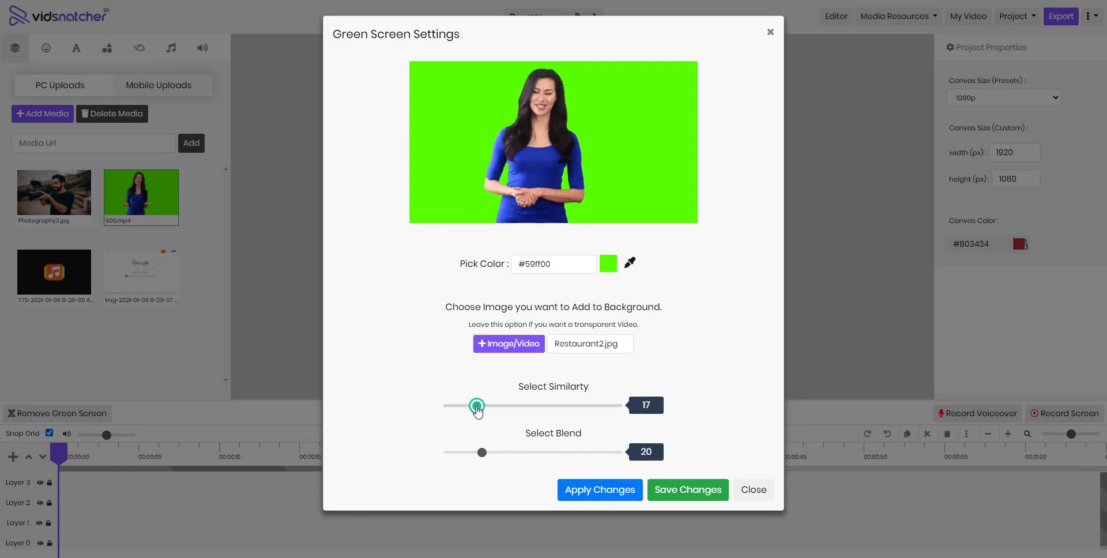
{"action": "left_click", "coordinate": [476, 453]}
{"action": "left_click_drag", "start_coordinate": [476, 405], "coordinate": [485, 405]}
{"action": "left_click", "coordinate": [612, 496]}
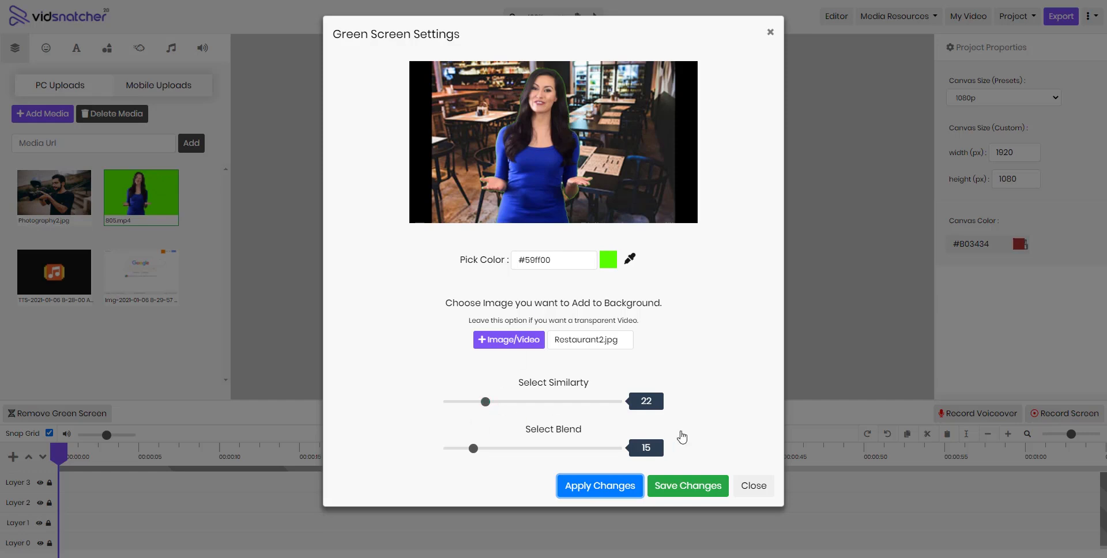
Set the green screen blend to 19 and similarity to 23, and save the changes
{"action": "left_click_drag", "start_coordinate": [473, 449], "coordinate": [481, 448]}
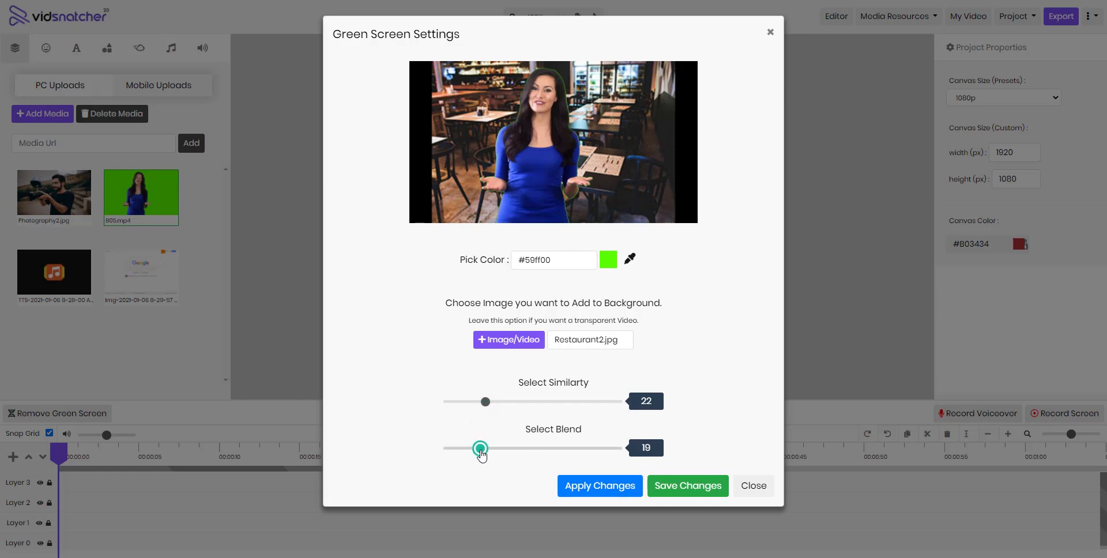
{"action": "left_click_drag", "start_coordinate": [485, 402], "coordinate": [487, 402]}
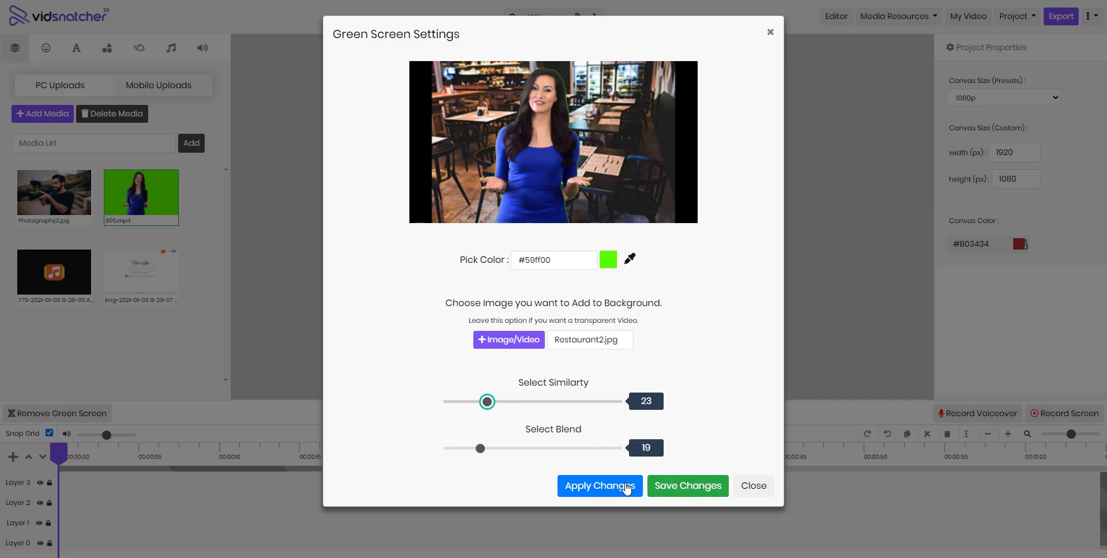
{"action": "left_click", "coordinate": [668, 485]}
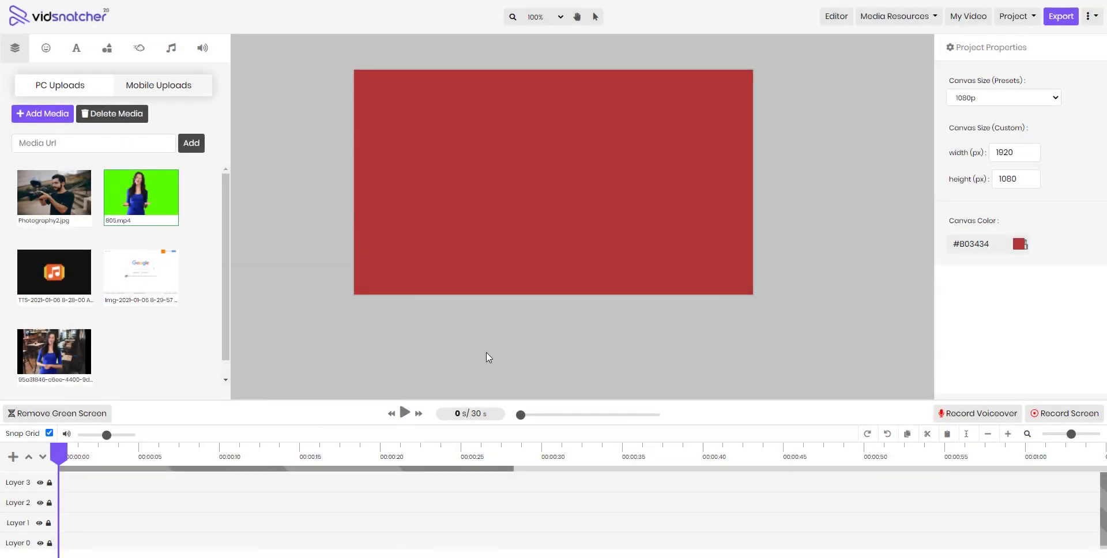
Add the new restaurant-background video to the canvas and play its first 2 seconds as a preview
{"action": "left_click", "coordinate": [61, 355]}
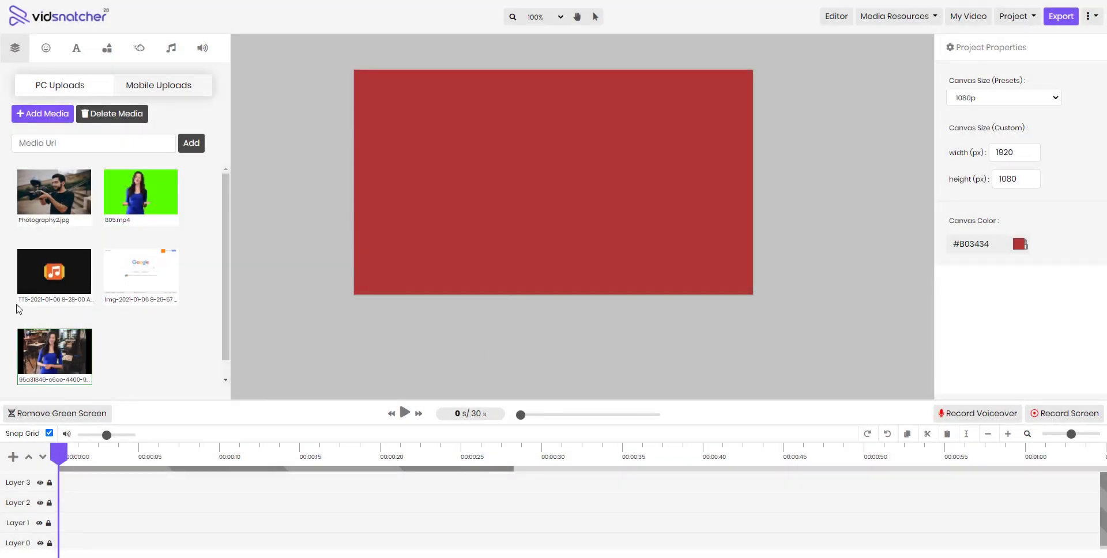
{"action": "scroll", "coordinate": [20, 309], "scroll_direction": "down", "scroll_amount": 1}
{"action": "left_click_drag", "start_coordinate": [36, 337], "coordinate": [547, 221]}
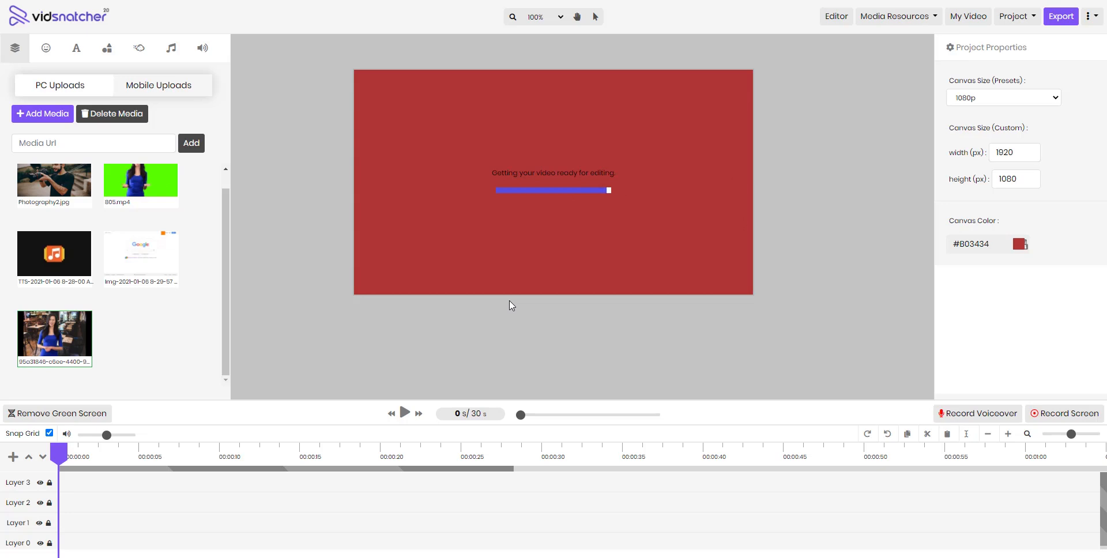
{"action": "left_click", "coordinate": [403, 412]}
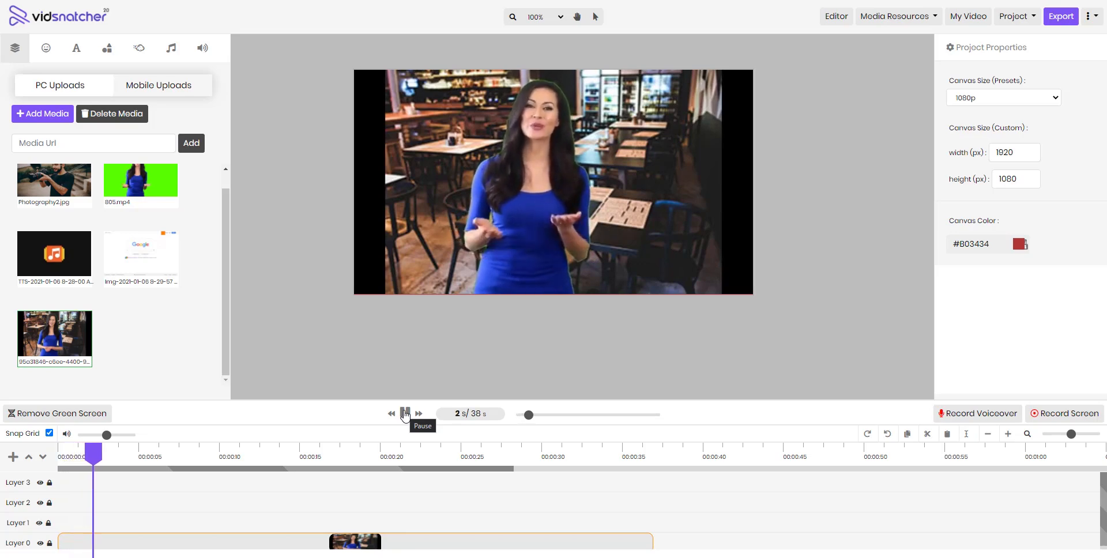
{"action": "left_click", "coordinate": [405, 412]}
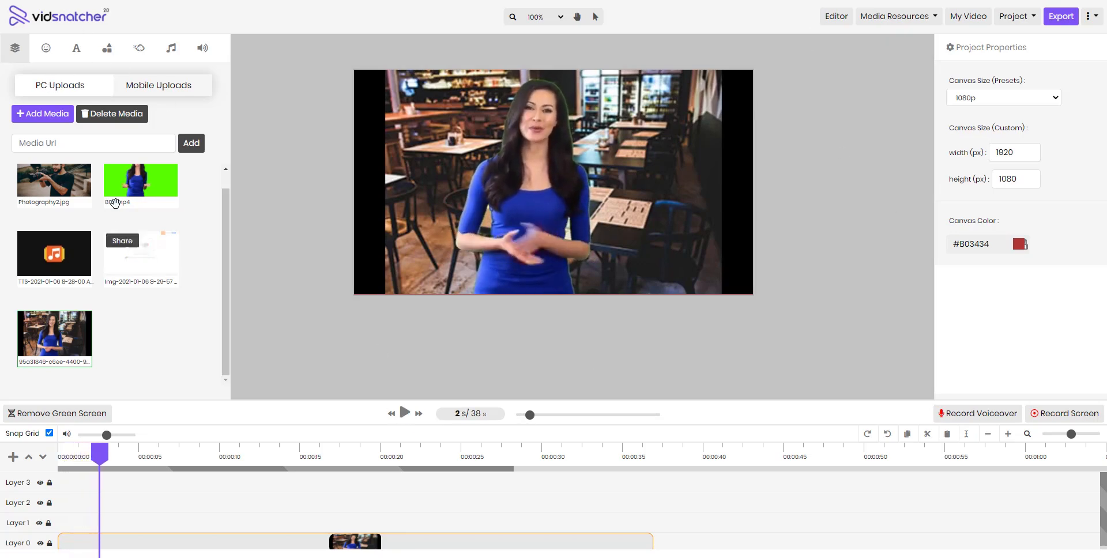
{"action": "mouse_move", "coordinate": [144, 238]}
{"action": "scroll", "coordinate": [143, 239], "scroll_direction": "up", "scroll_amount": 1}
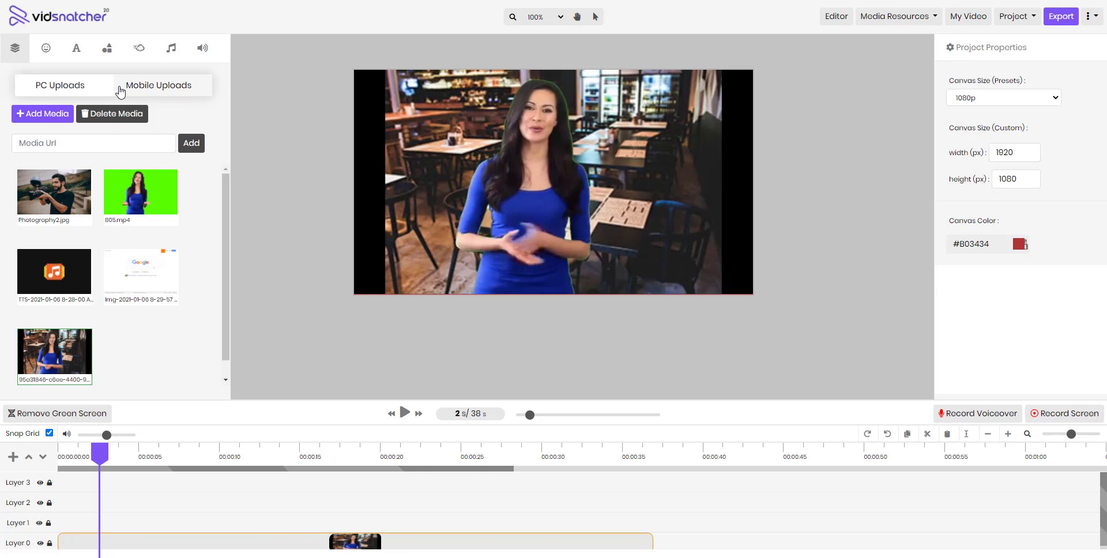
{"action": "scroll", "coordinate": [222, 209], "scroll_direction": "down", "scroll_amount": 1}
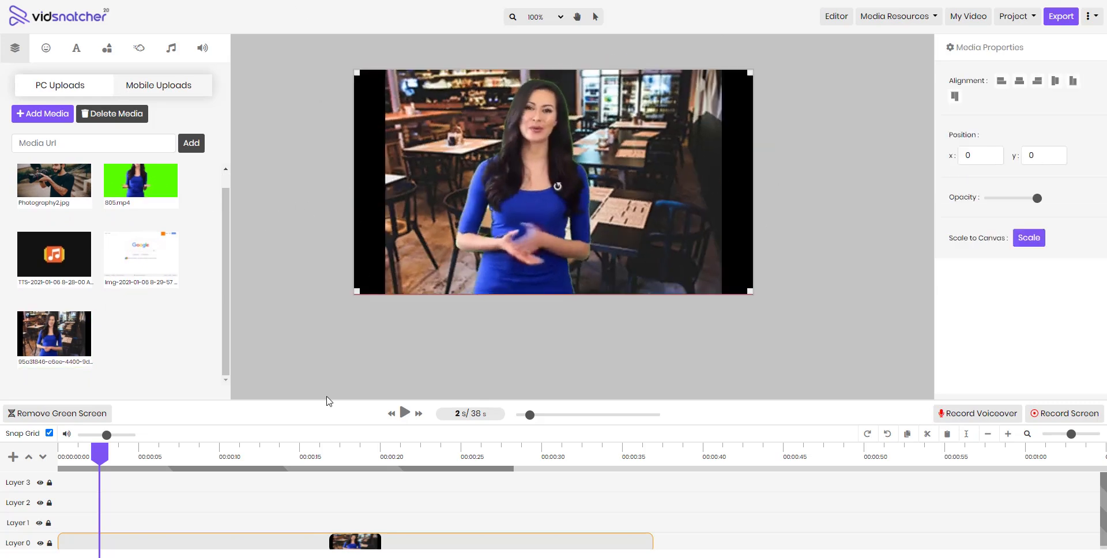
{"action": "left_click", "coordinate": [327, 397]}
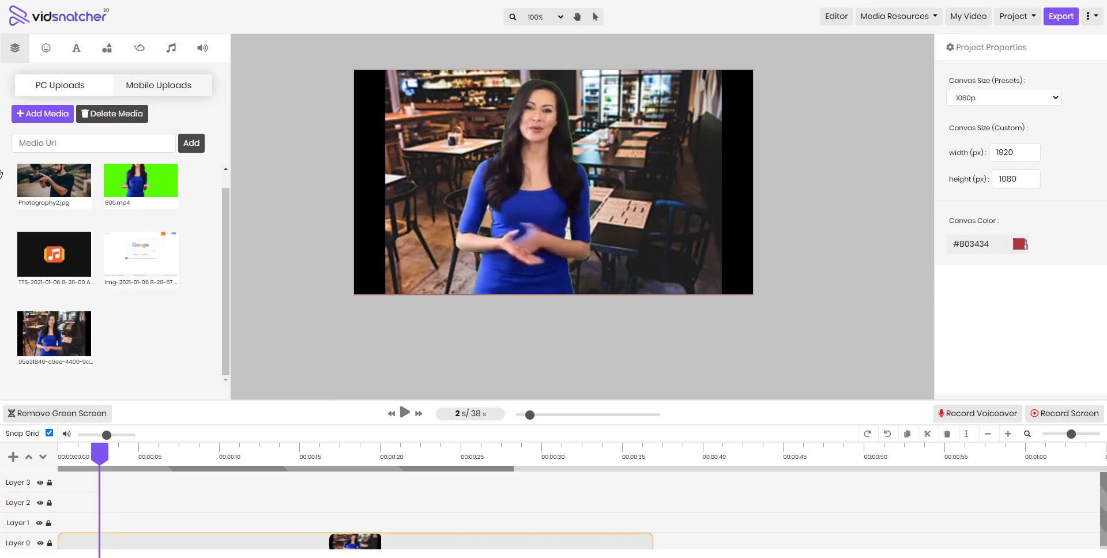
Export the project, acknowledge the export notice, check the render status of the exported video and close the status window
{"action": "left_click", "coordinate": [1062, 19]}
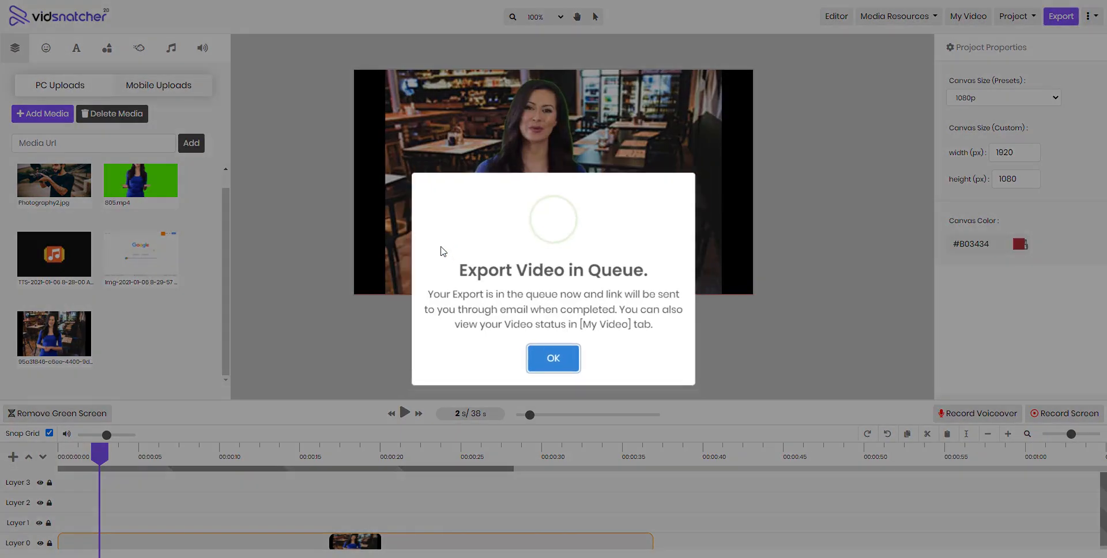
{"action": "left_click", "coordinate": [550, 371]}
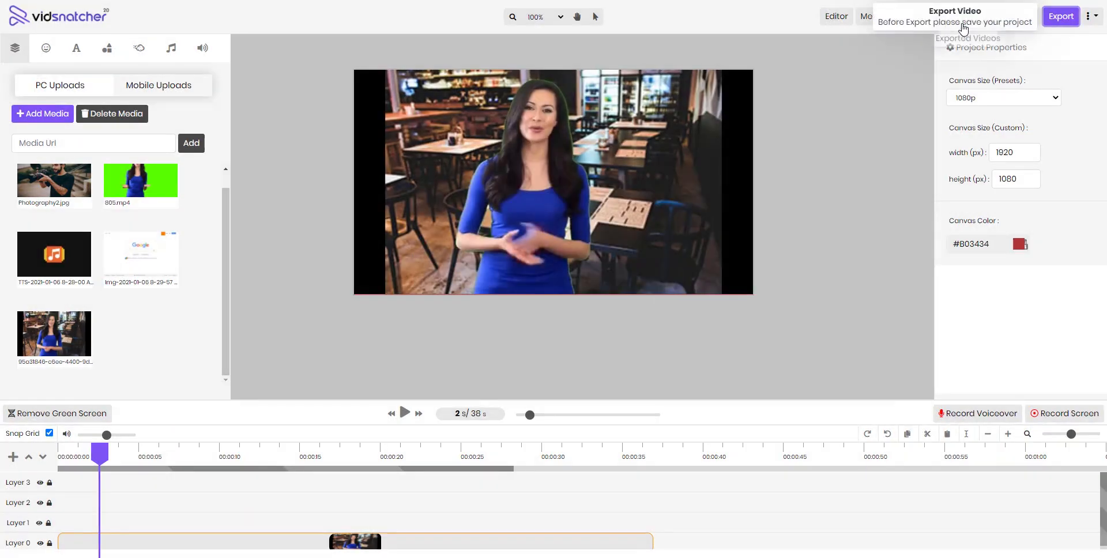
{"action": "left_click", "coordinate": [963, 18]}
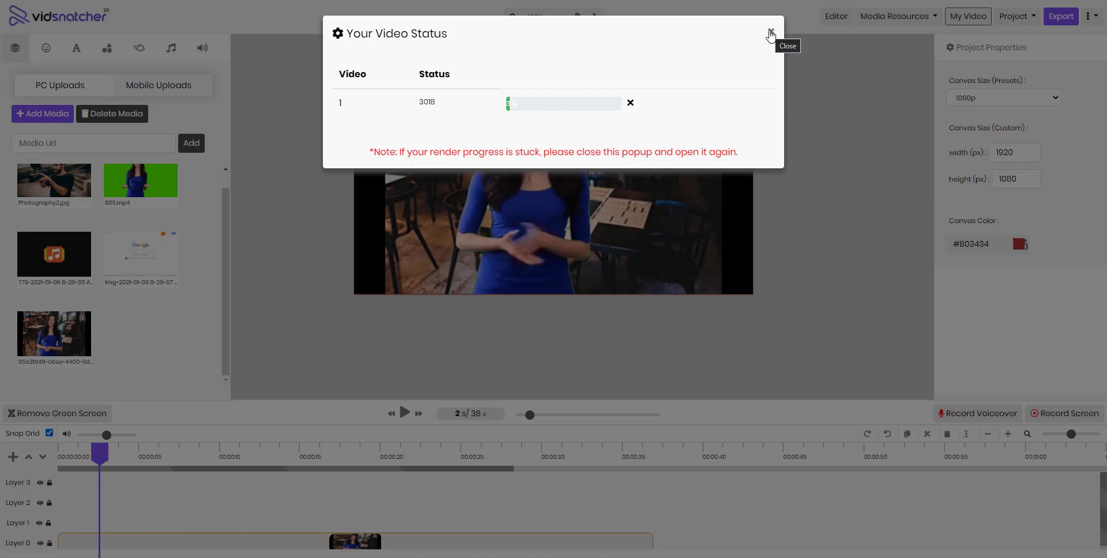
{"action": "left_click", "coordinate": [770, 33]}
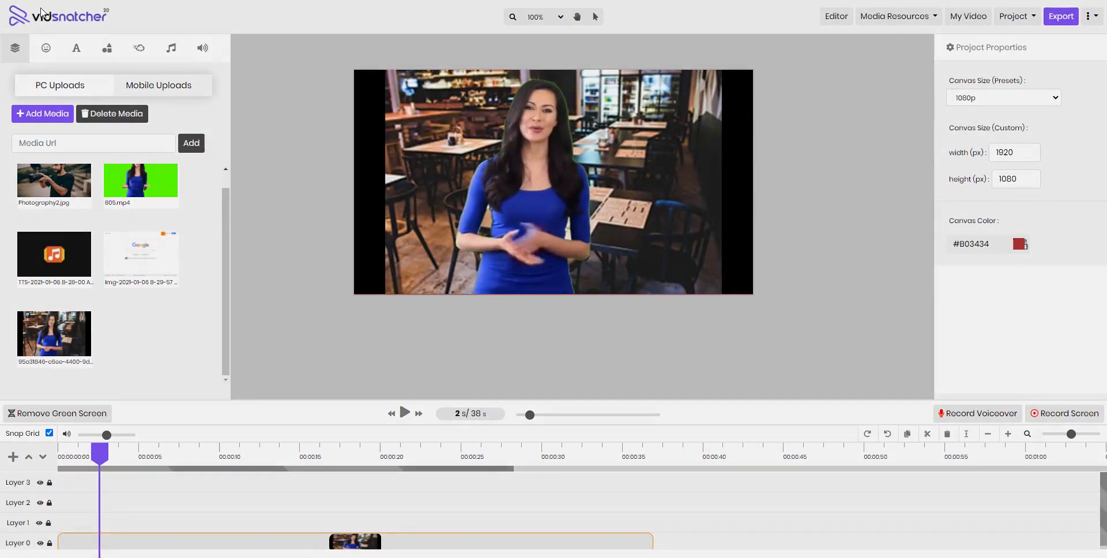